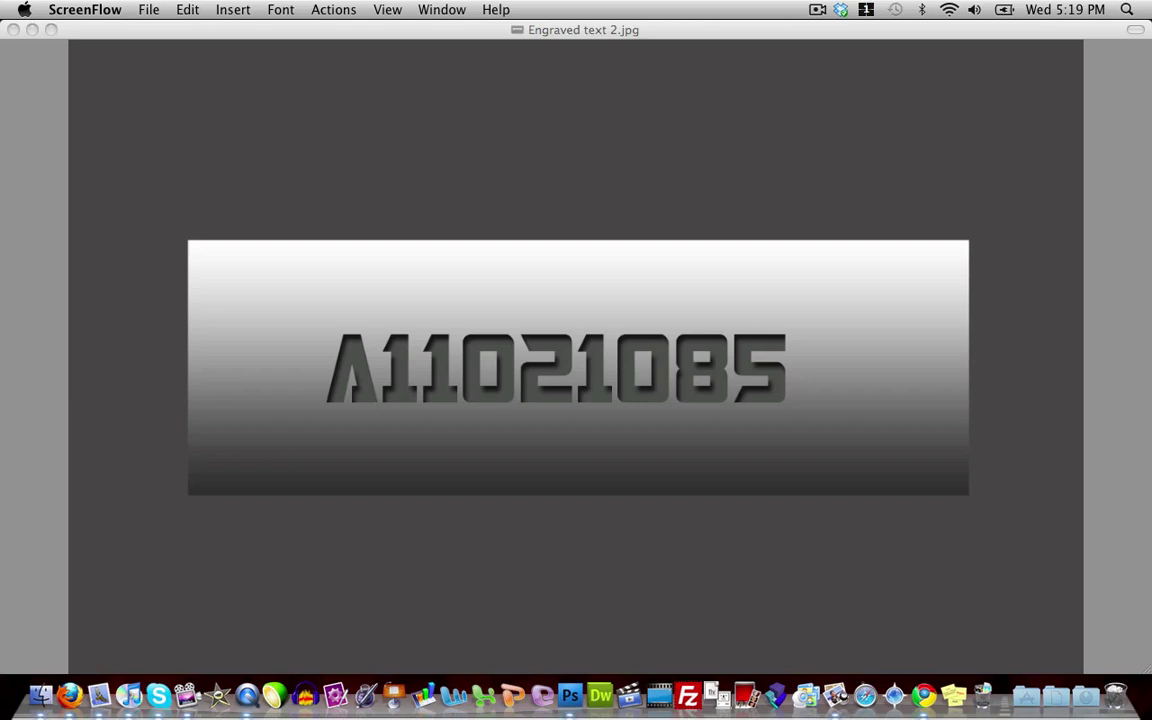
Step: Close the preview of the engraved text image and start a new document in Adobe Photoshop CS4
key(space)
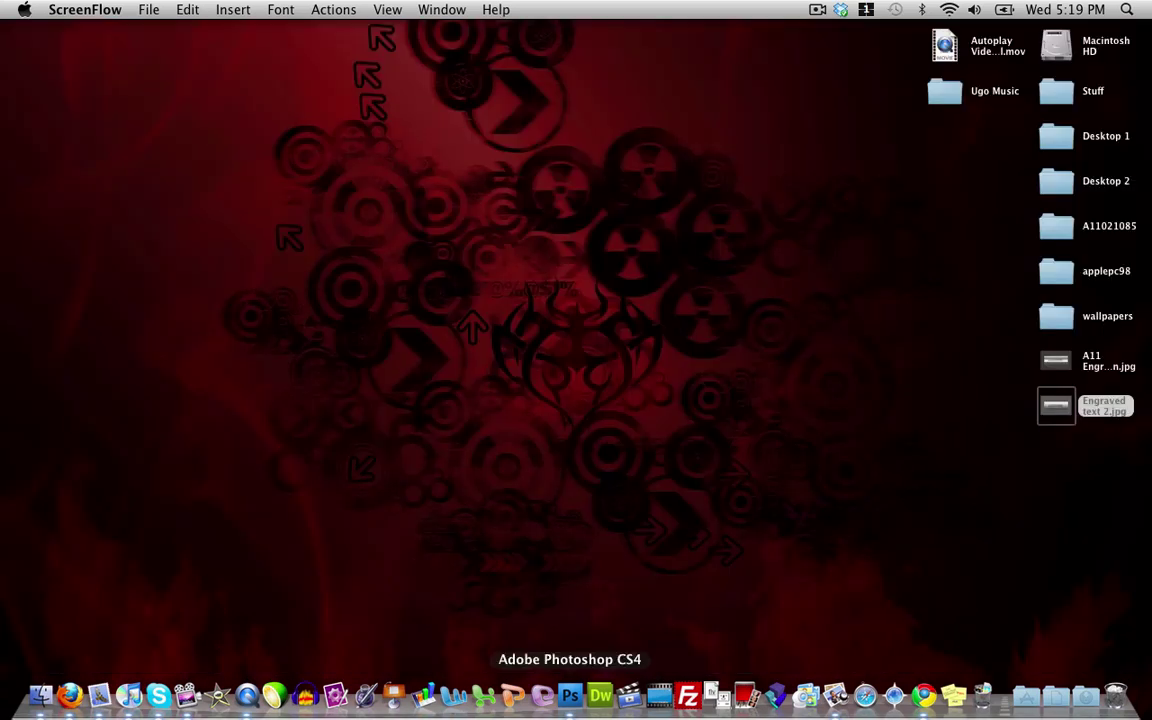
click(569, 695)
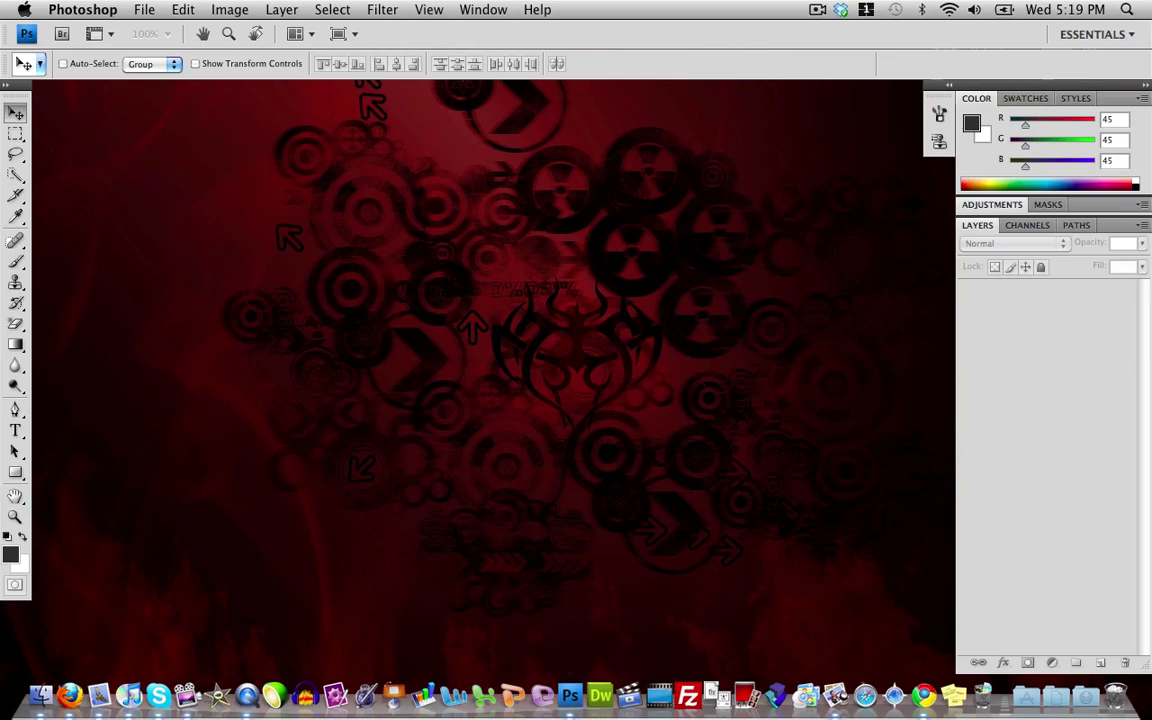
click(144, 9)
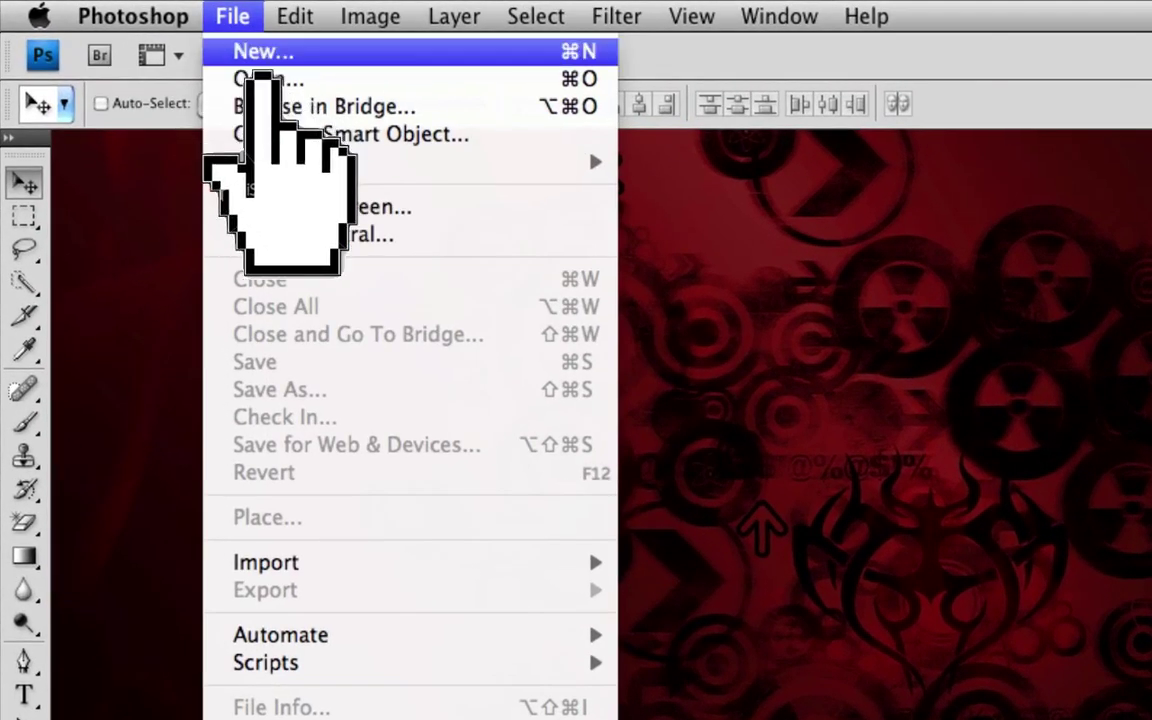
click(260, 55)
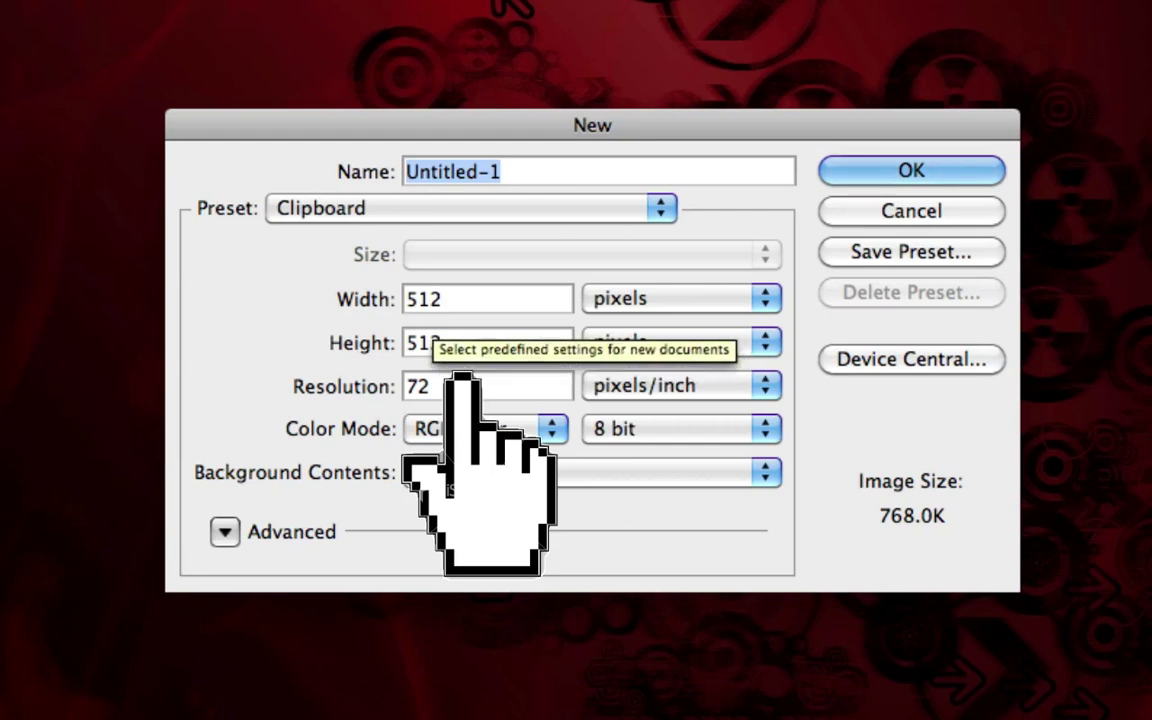
Step: Create the document at 1280 by 800 pixels with the name "engraved text"
click(450, 299)
double_click(450, 299)
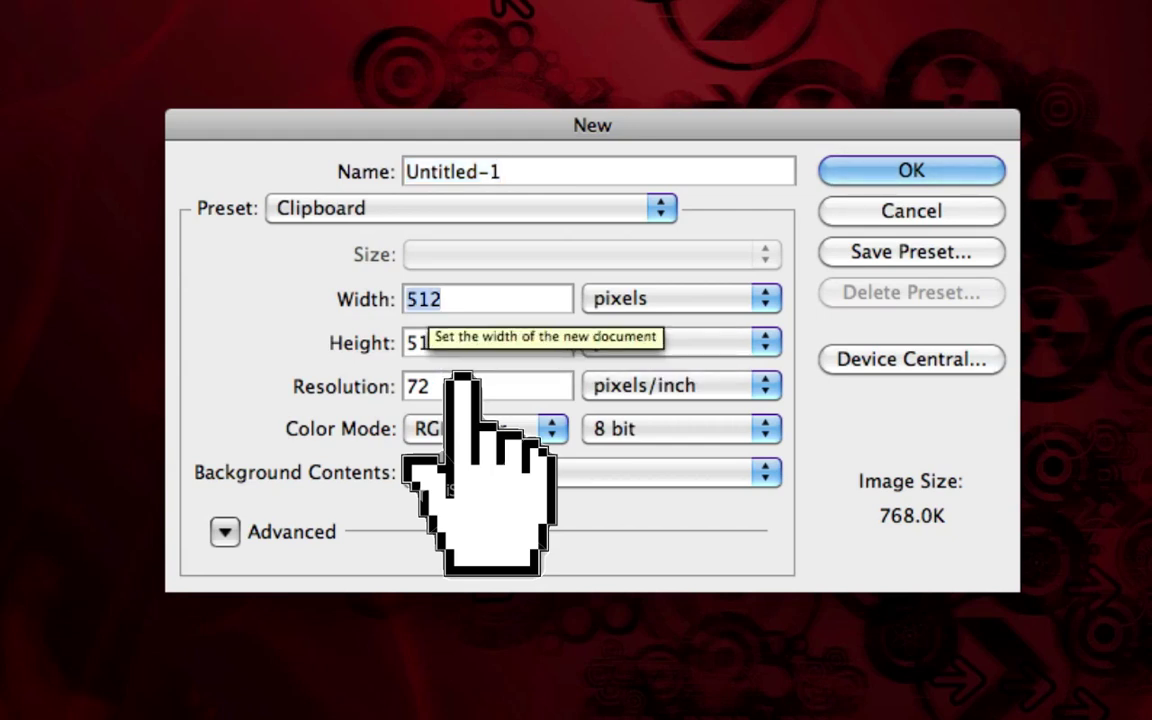
text(1280)
key(Tab)
text(800)
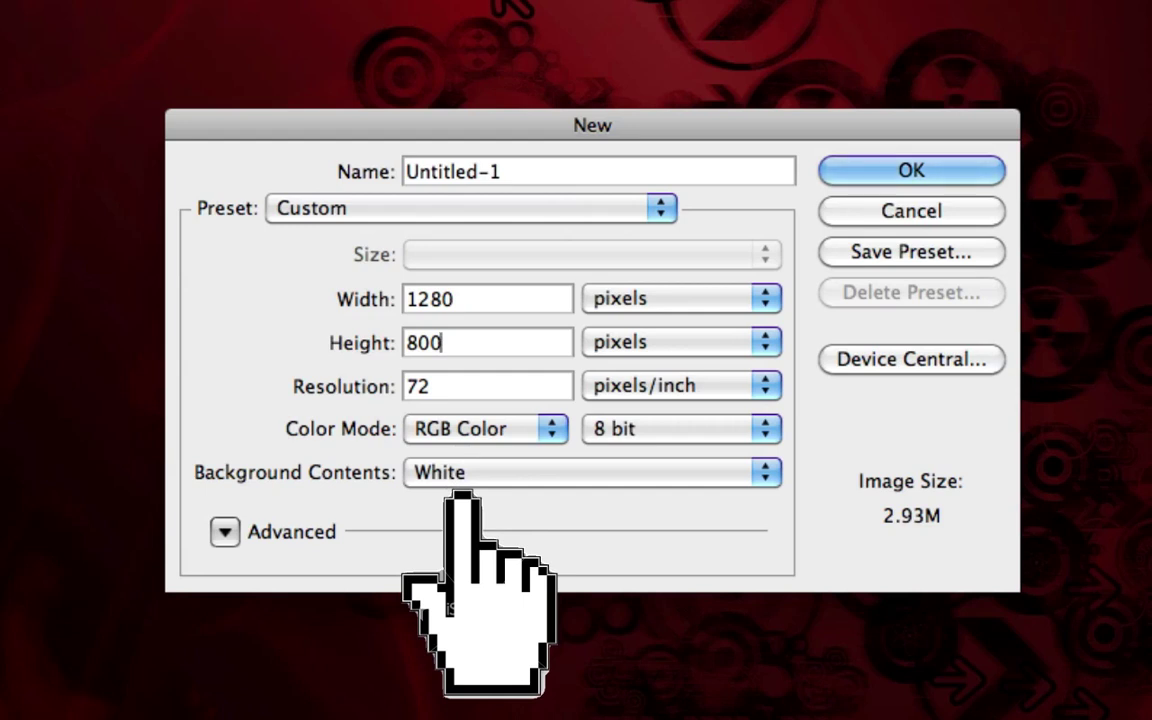
triple_click(484, 178)
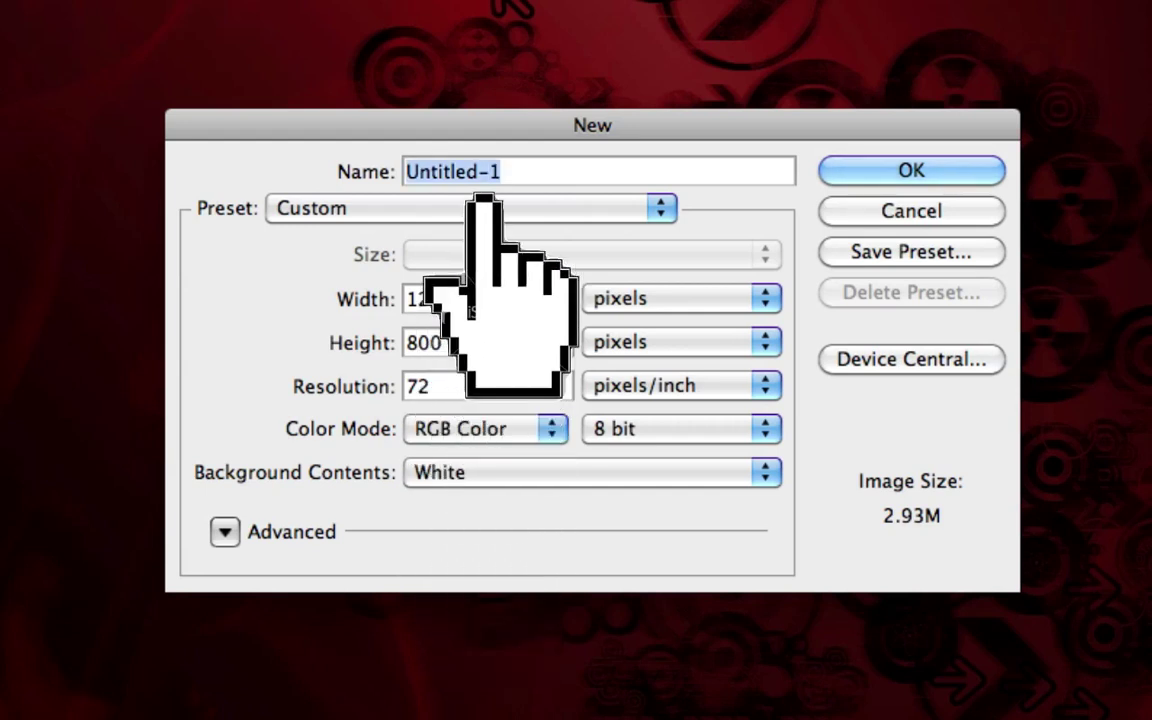
text(engrave)
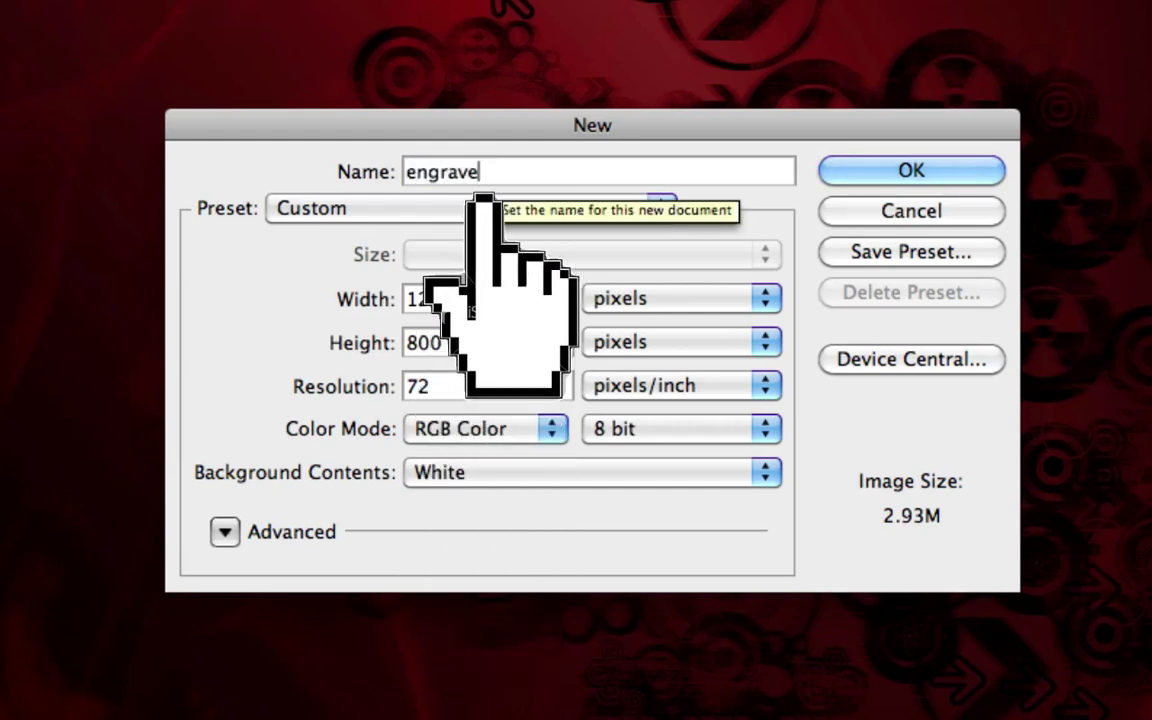
text(d text)
click(888, 175)
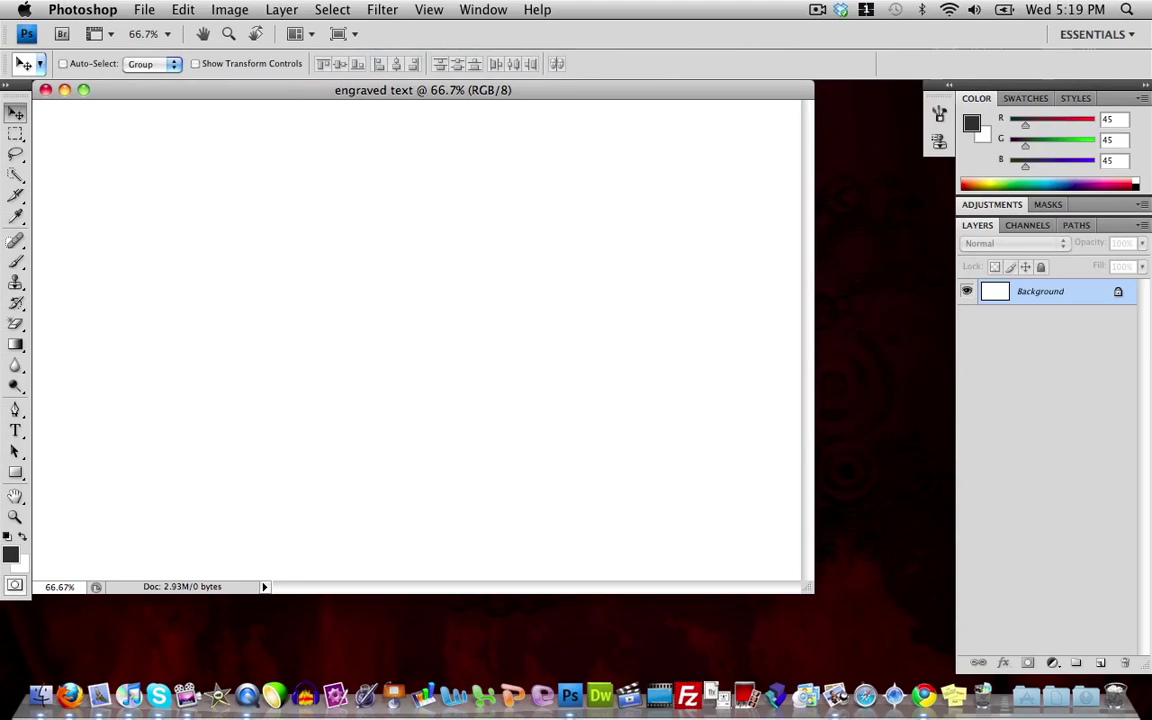
Step: Fill the Background layer with the dark gray color #474747 at 100% opacity in Normal mode
click(183, 10)
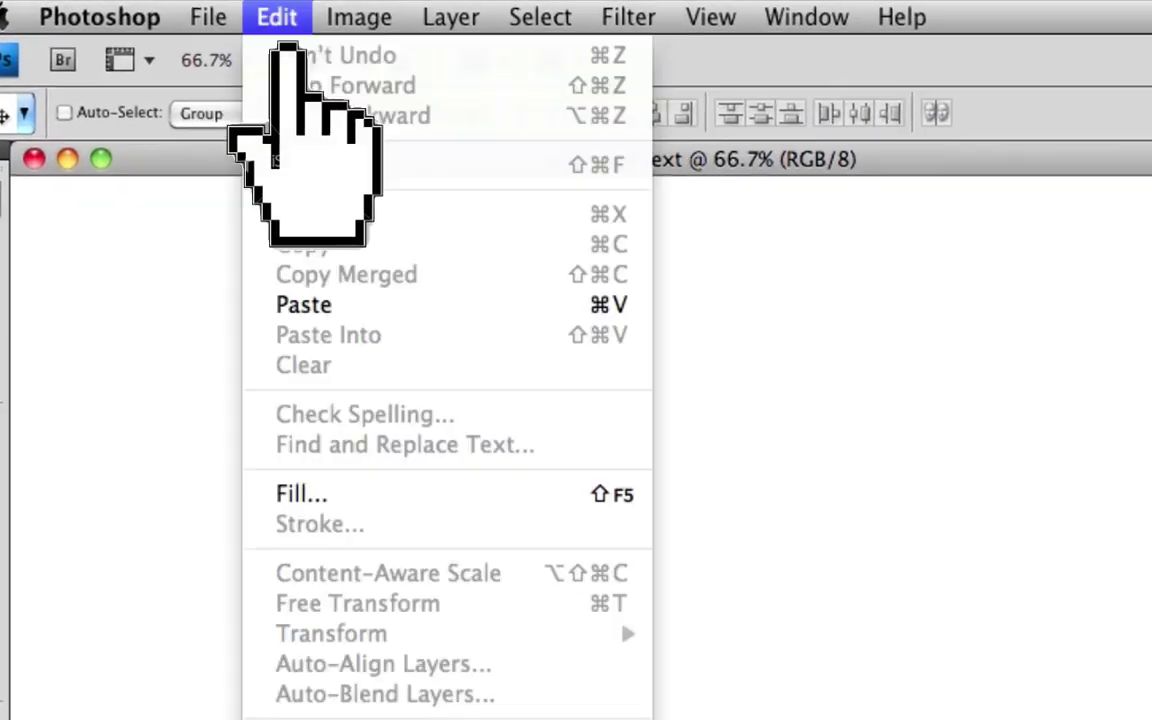
click(290, 500)
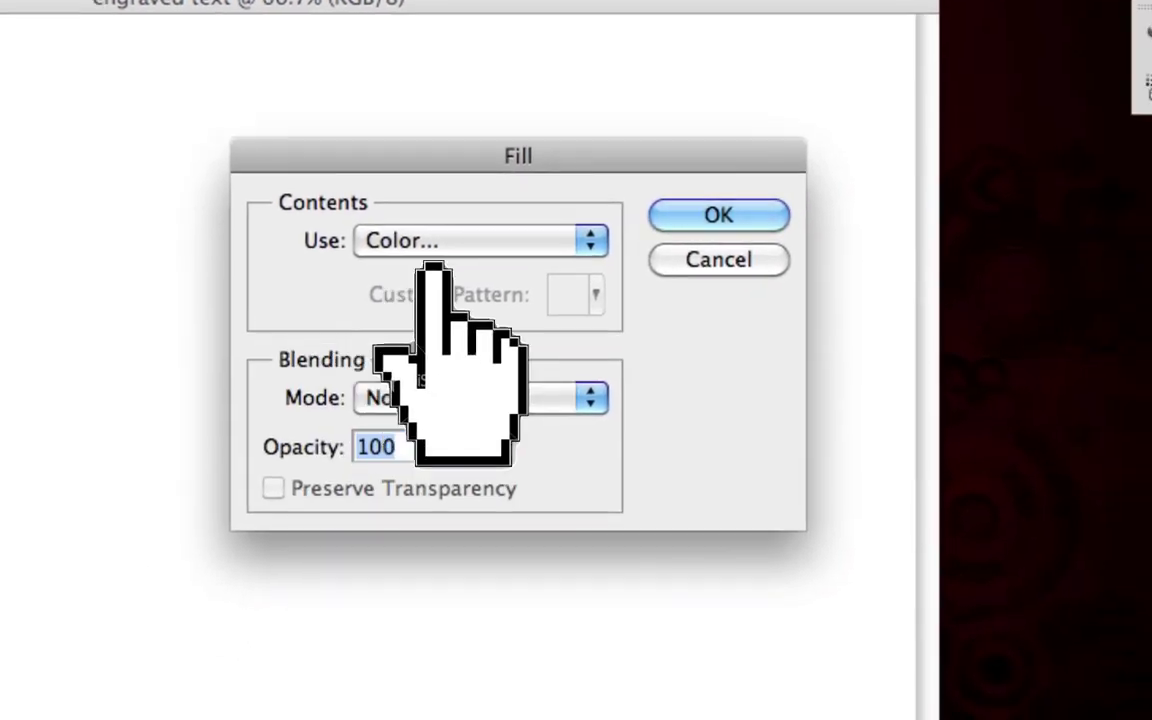
click(849, 378)
click(433, 266)
click(433, 266)
click(433, 266)
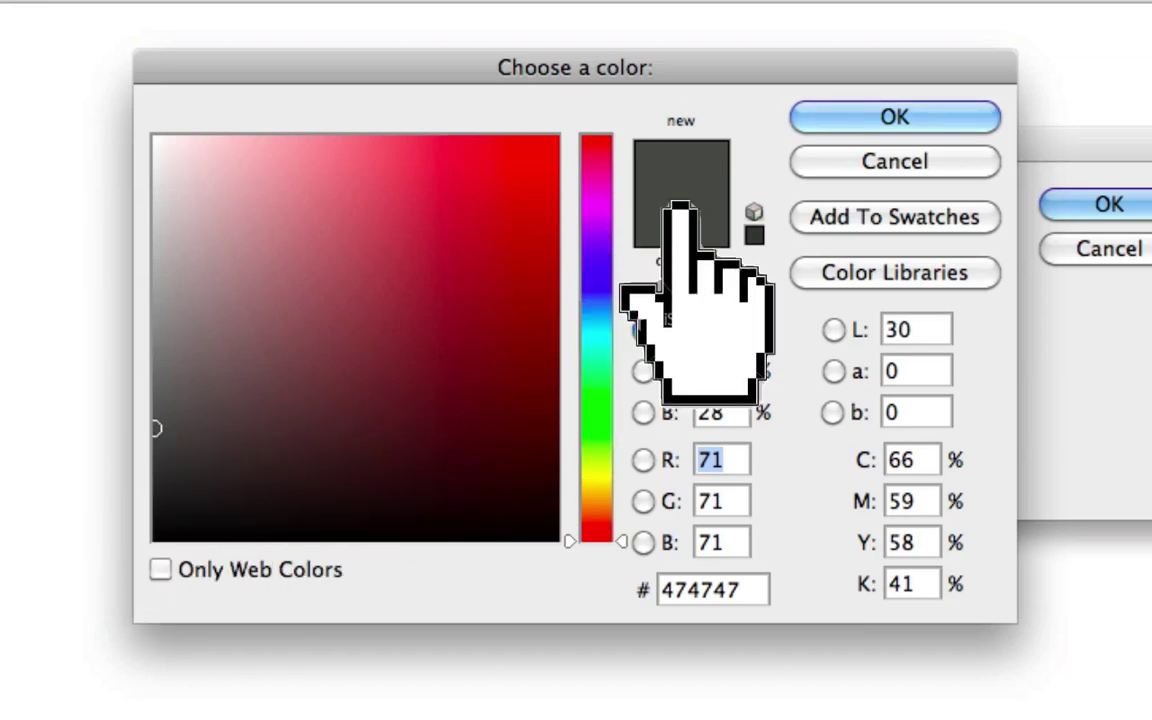
click(889, 122)
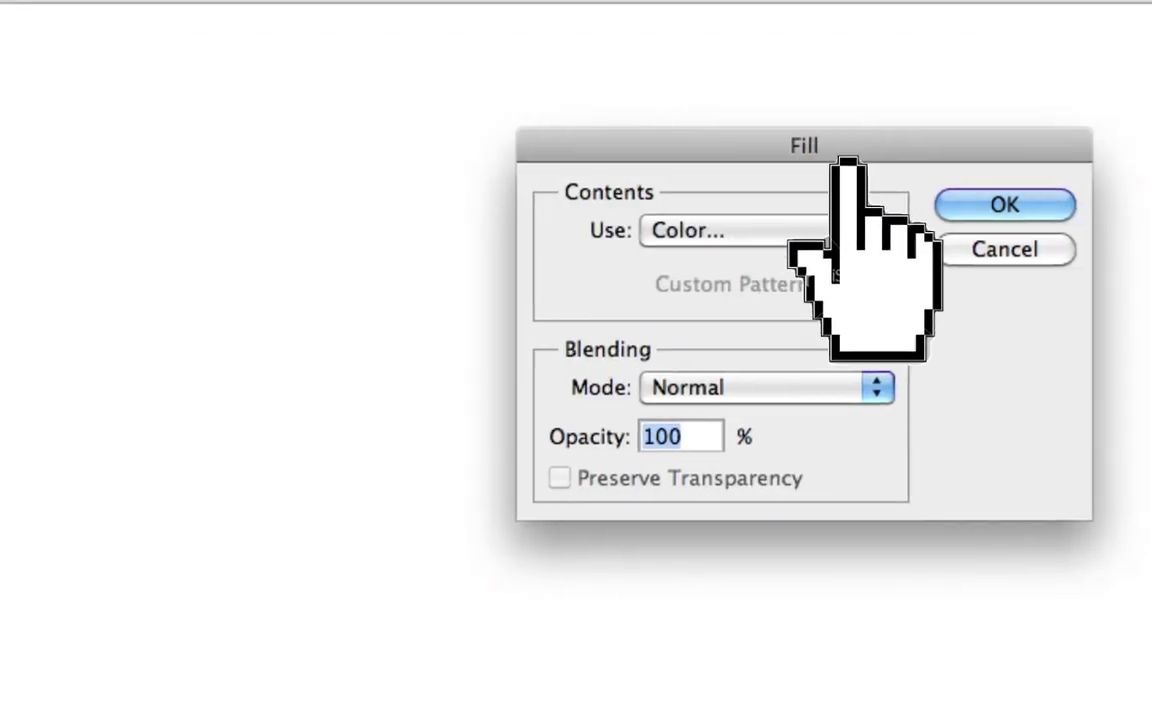
key(Return)
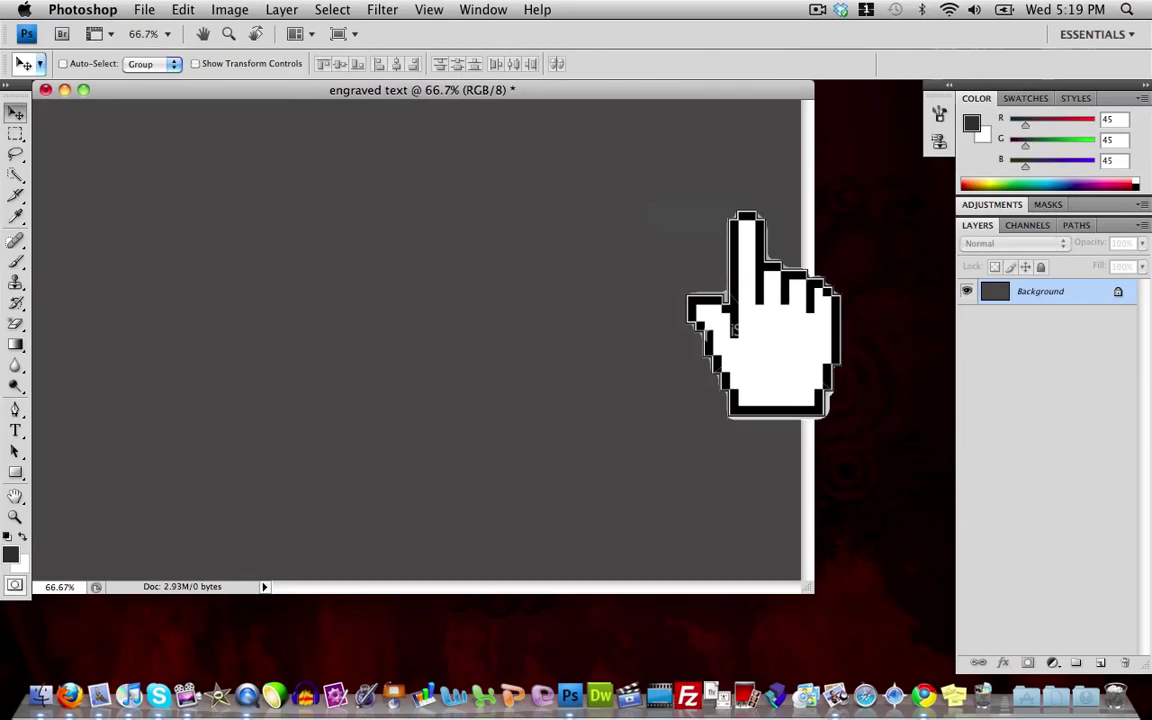
Step: Add a new empty layer above the Background and set the foreground color to pure white
click(1100, 662)
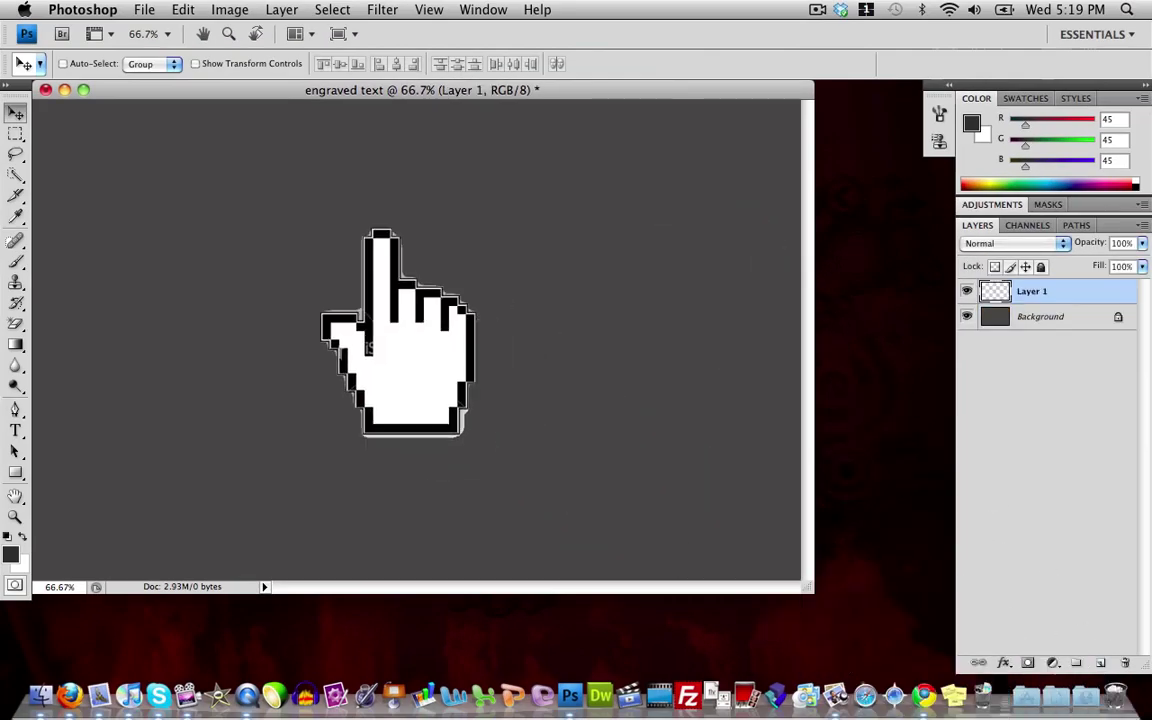
click(11, 553)
click(157, 250)
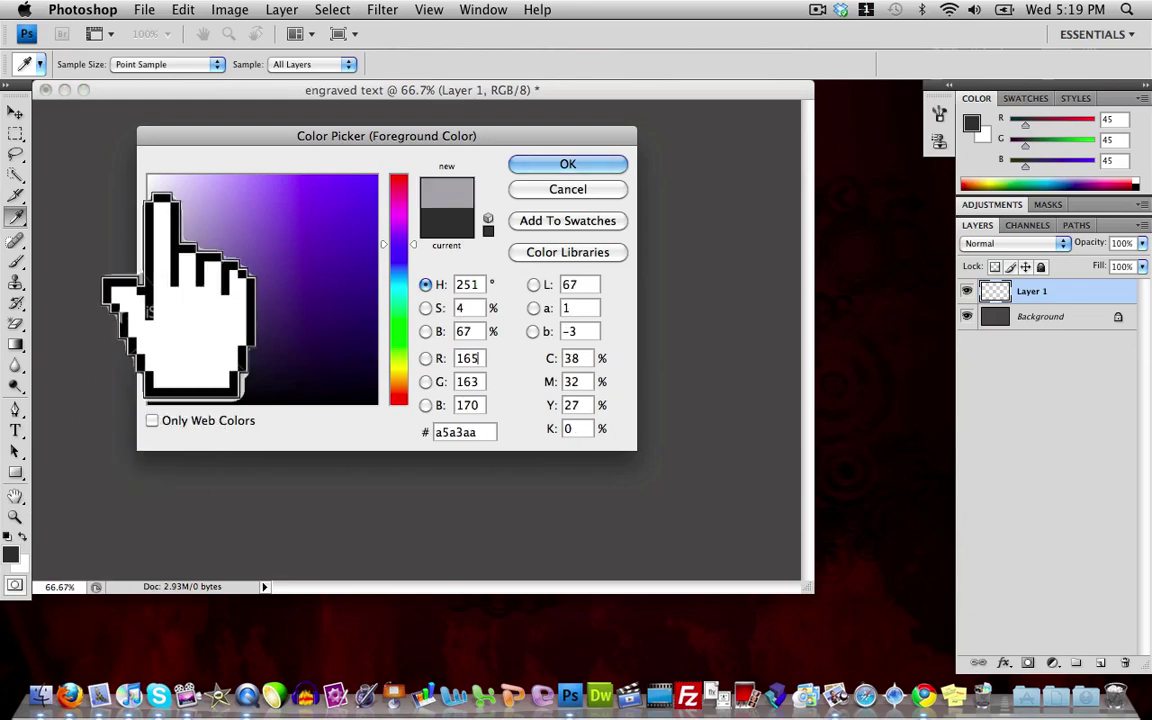
drag(158, 196, 147, 175)
click(556, 164)
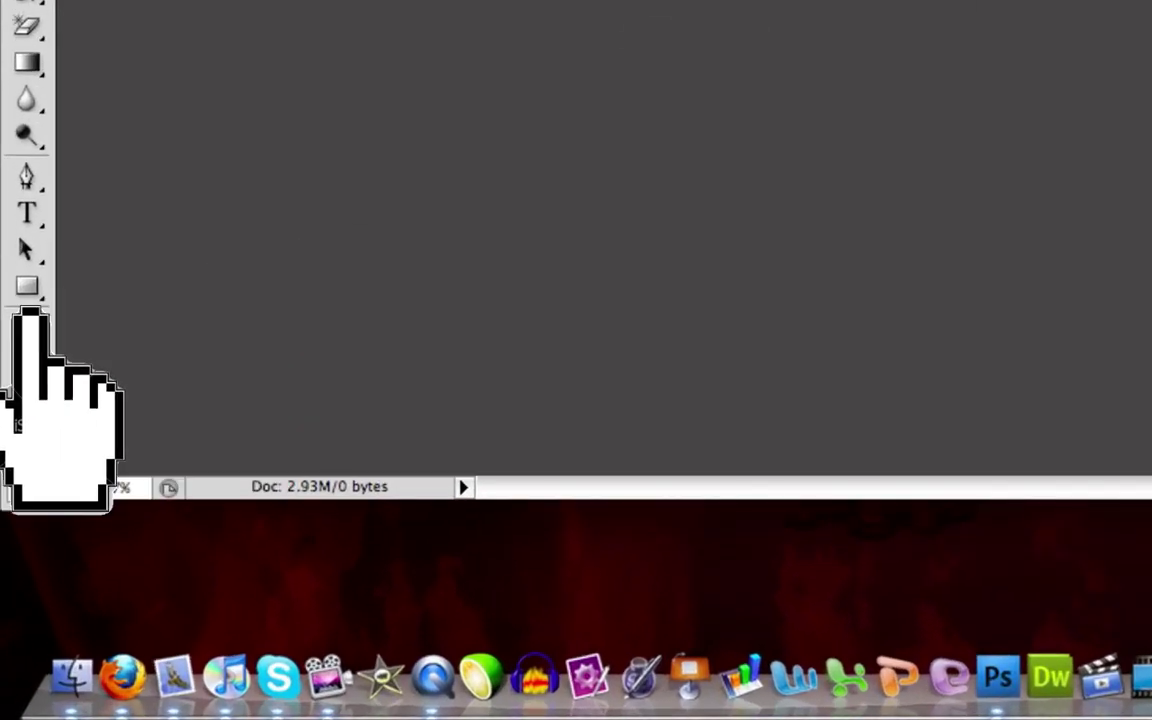
Step: Draw a wide white rectangle shape across the canvas and move it to the canvas center
click(27, 288)
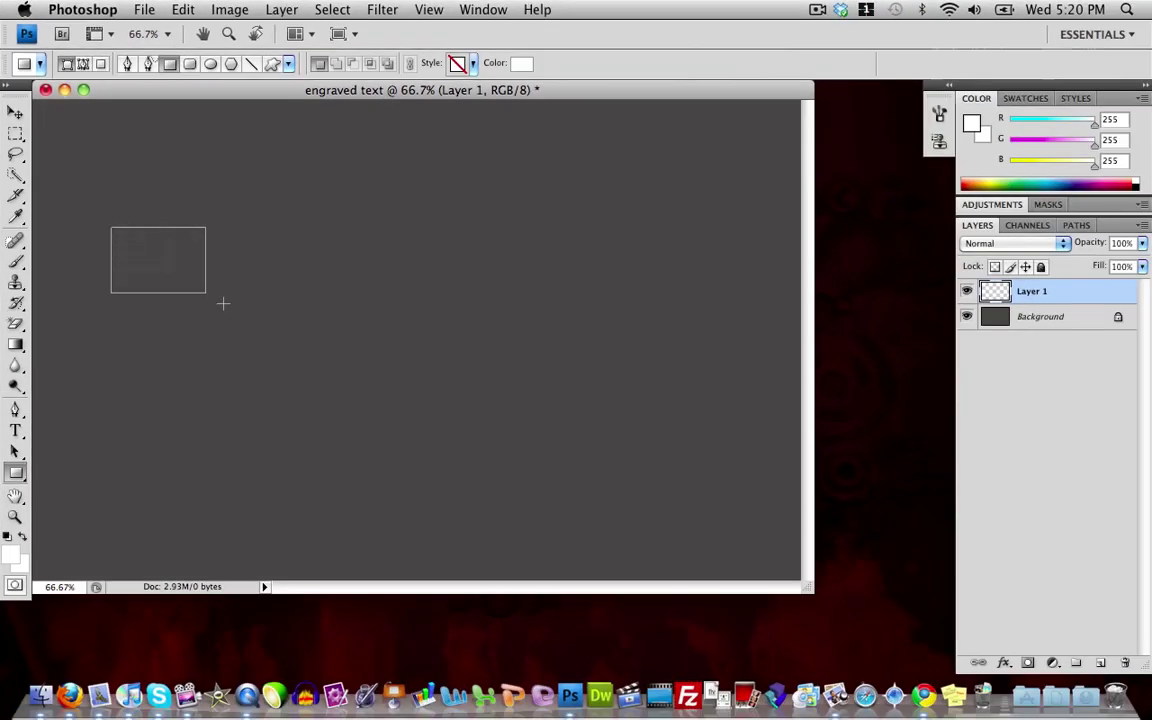
drag(223, 303, 740, 428)
click(15, 113)
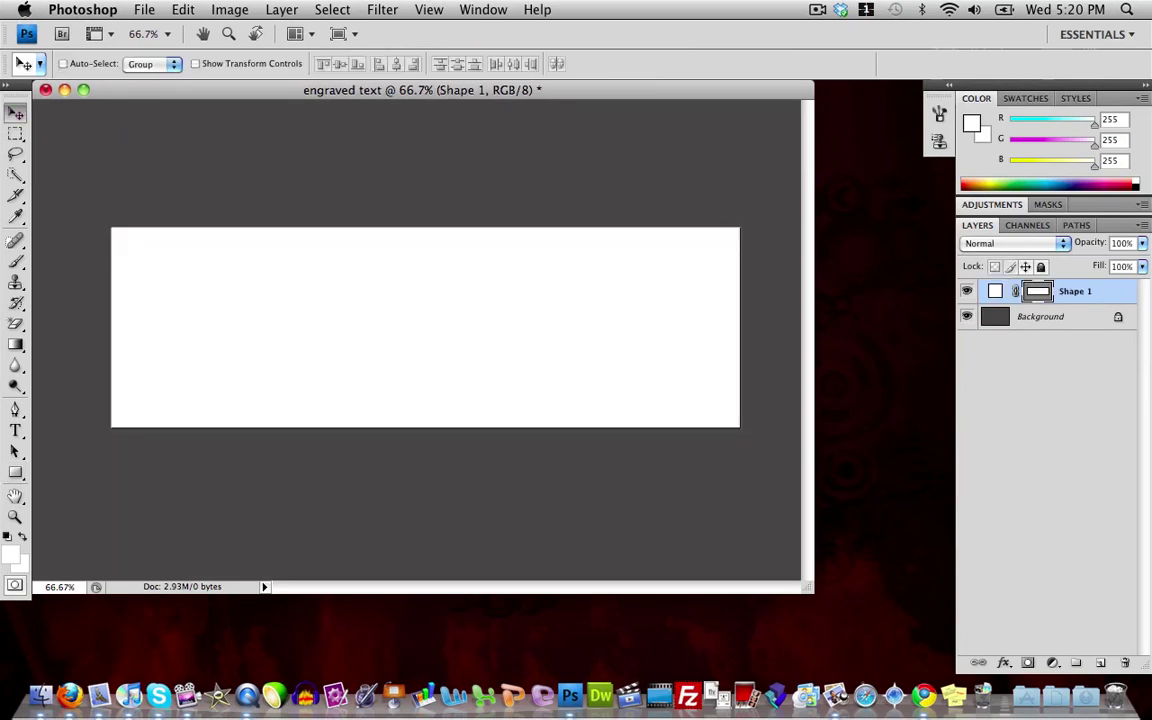
drag(400, 296, 396, 318)
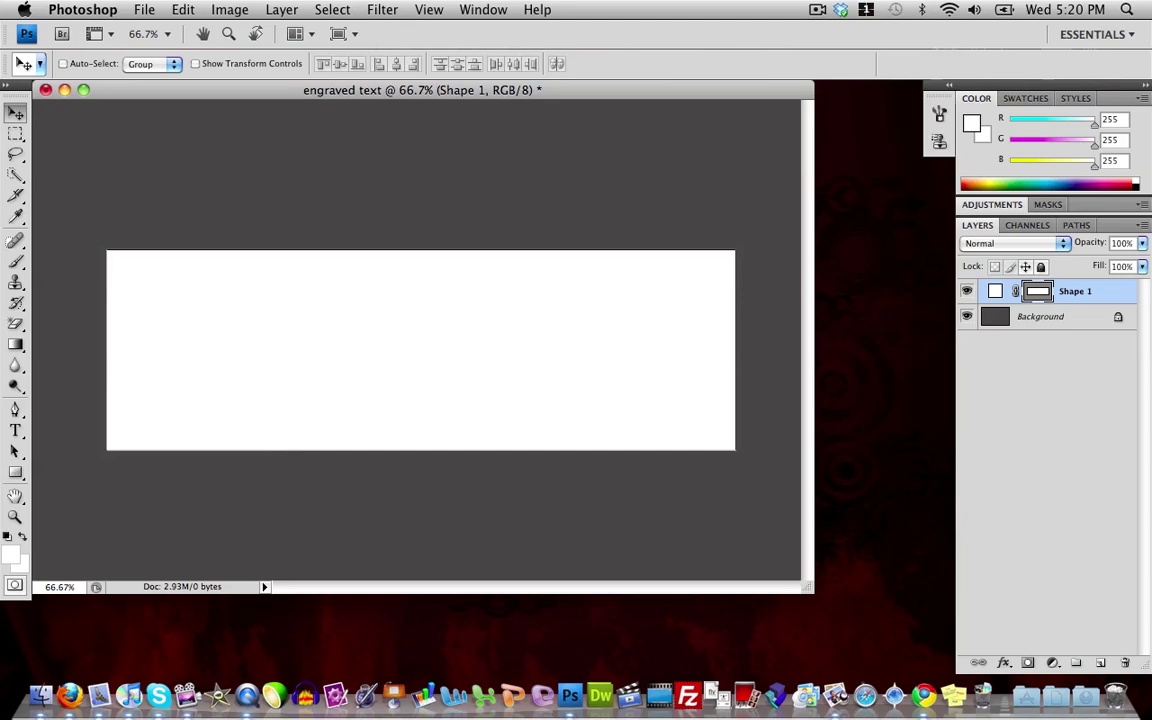
key(Up)
key(Up)
key(Up)
key(Up)
key(Up)
key(Up)
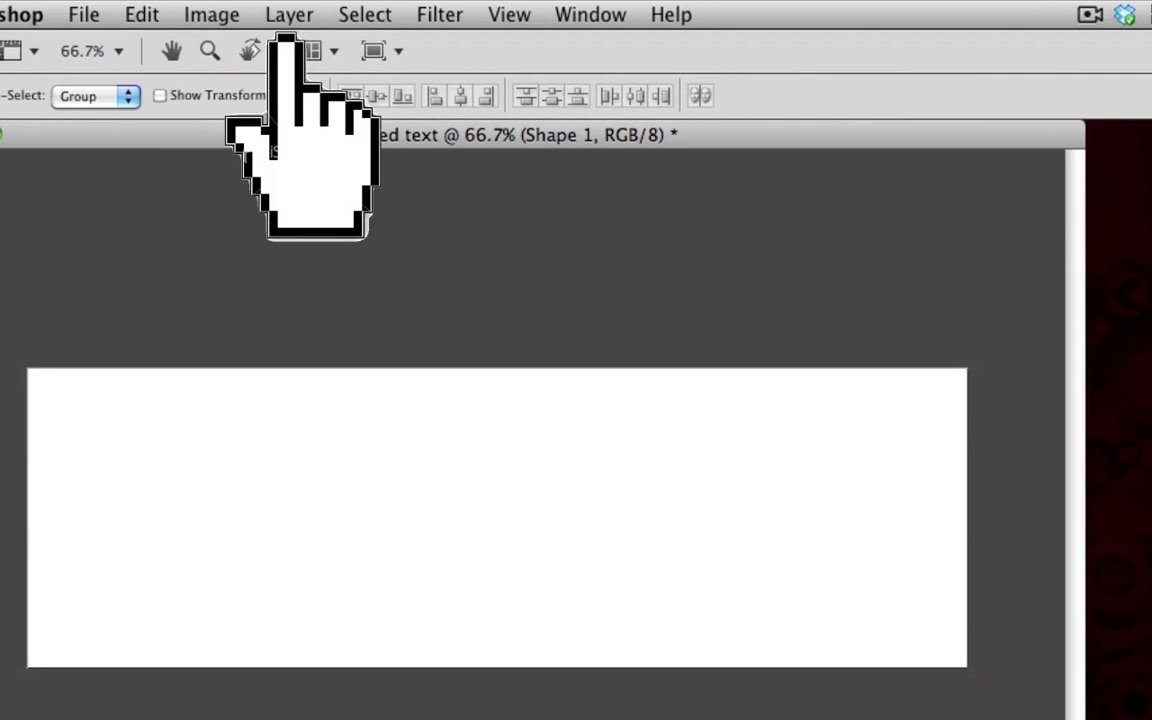
Step: Apply a Gradient Overlay layer style to the rectangle using the linear Black, White gradient at 90°
click(281, 9)
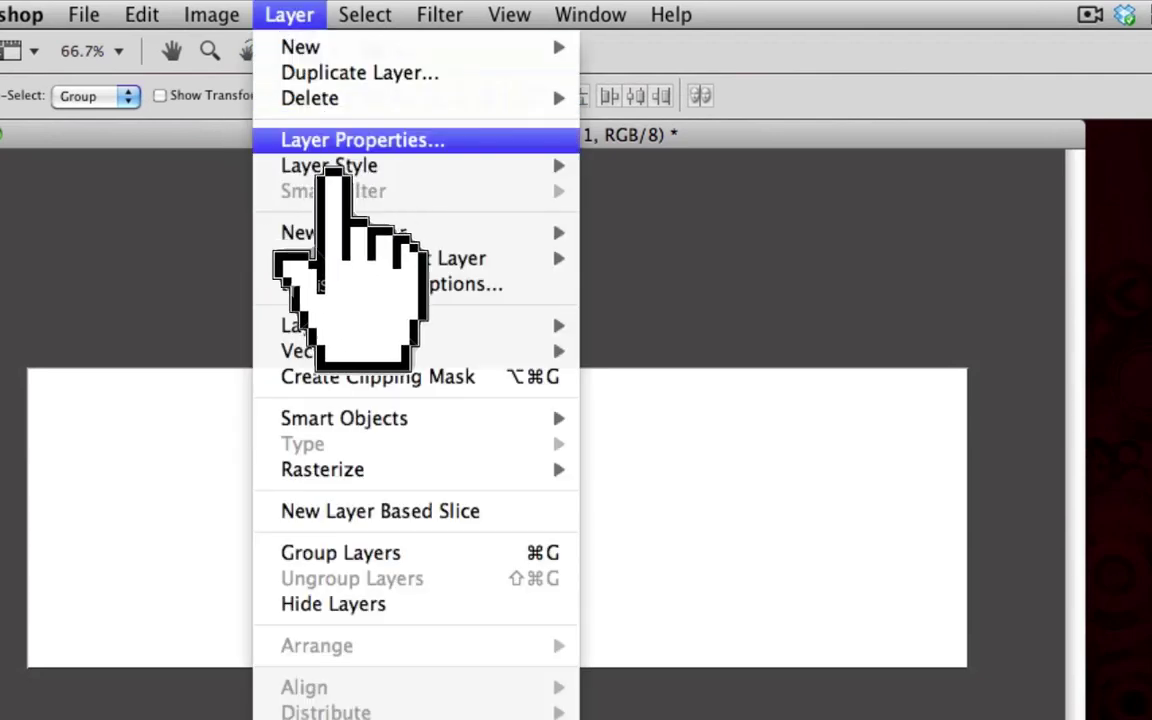
mouse_move(330, 166)
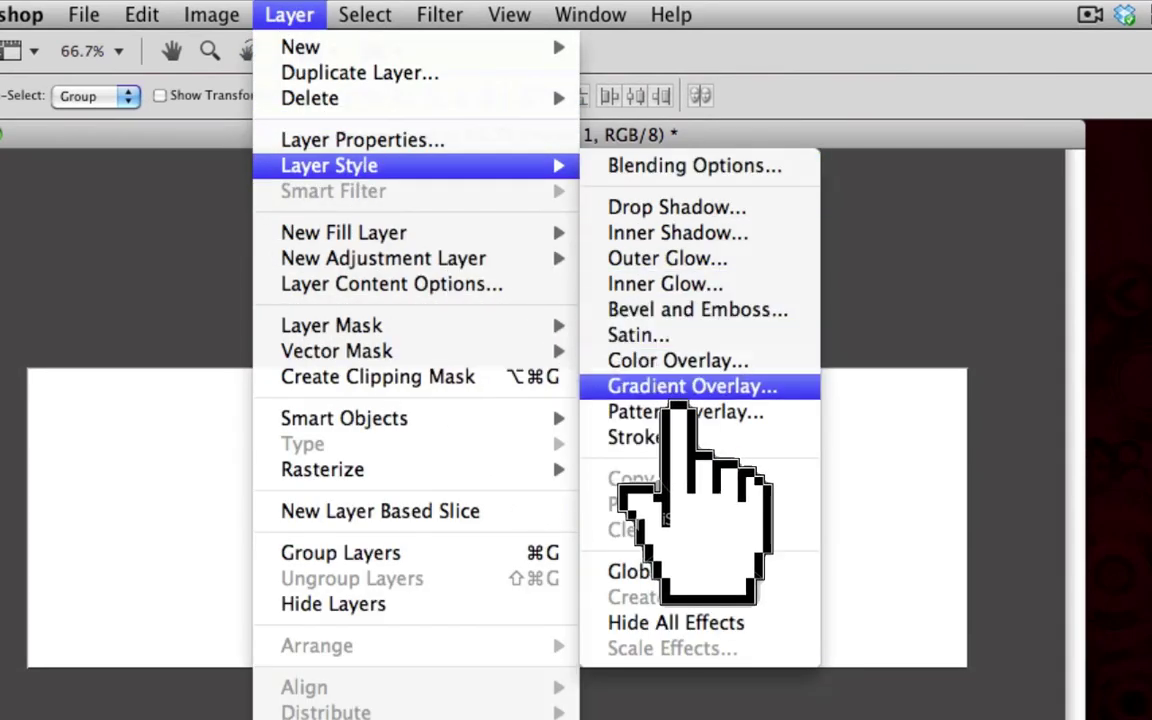
click(678, 398)
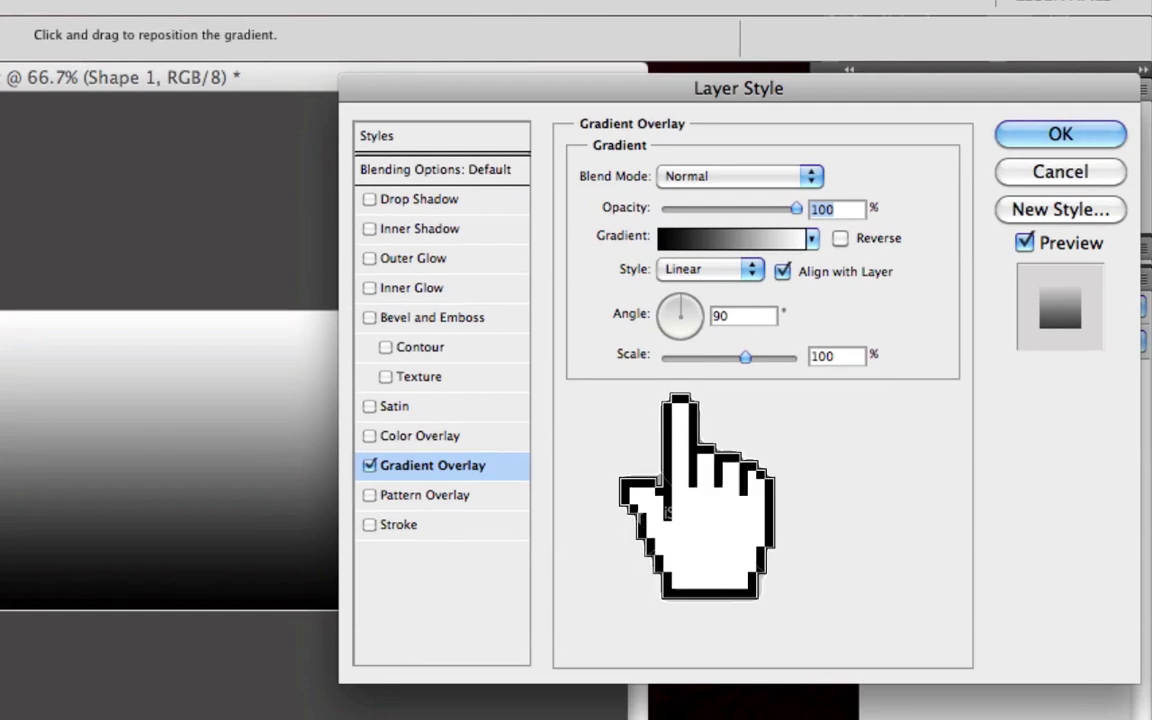
click(721, 242)
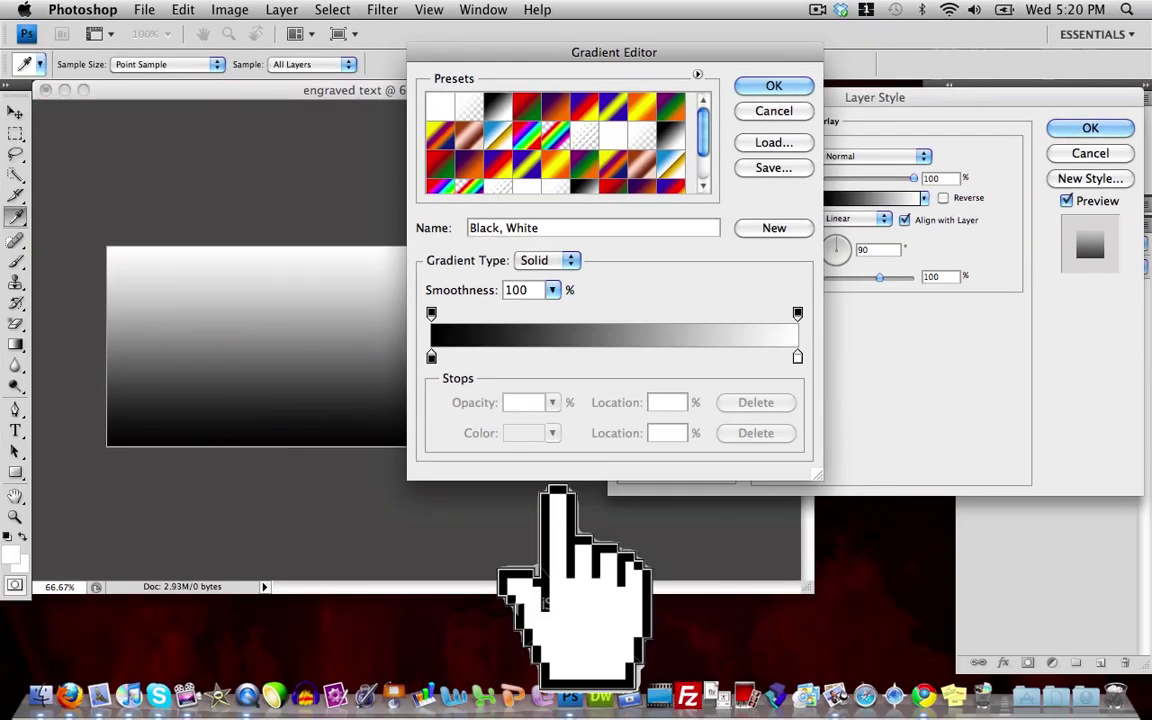
key(Return)
key(Return)
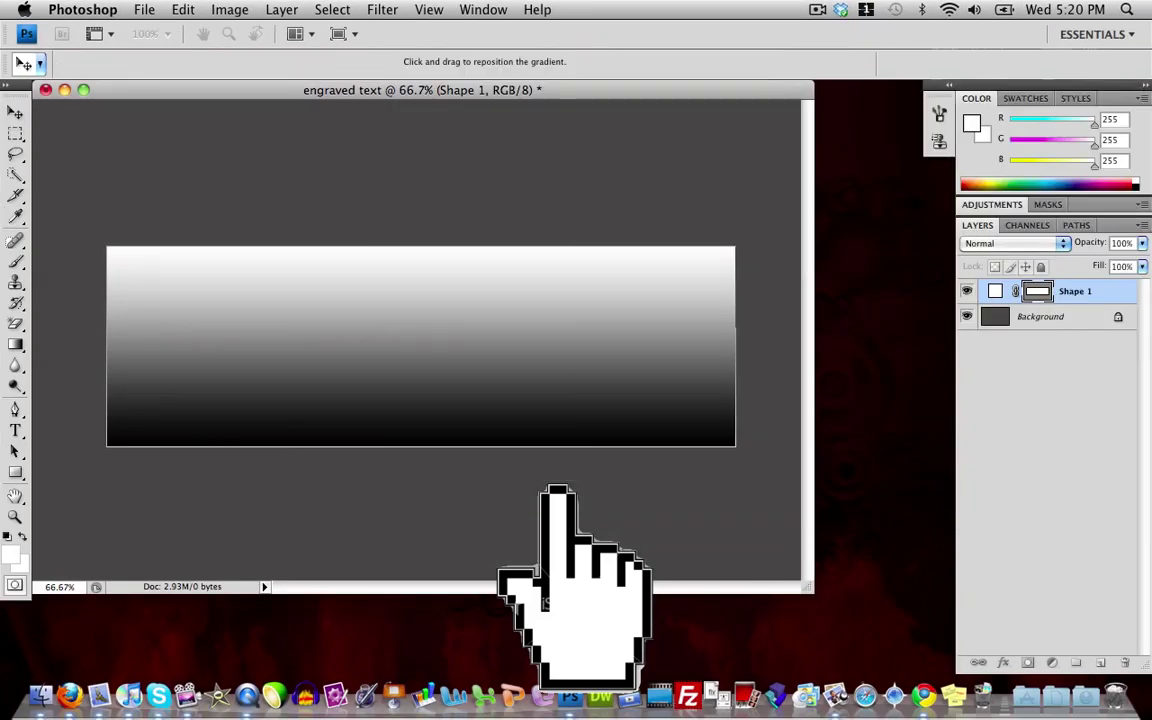
Step: View the reference image Engraved text 2.jpg for comparison and return to the engraved text document in Photoshop
key(super+Tab)
key(super+o)
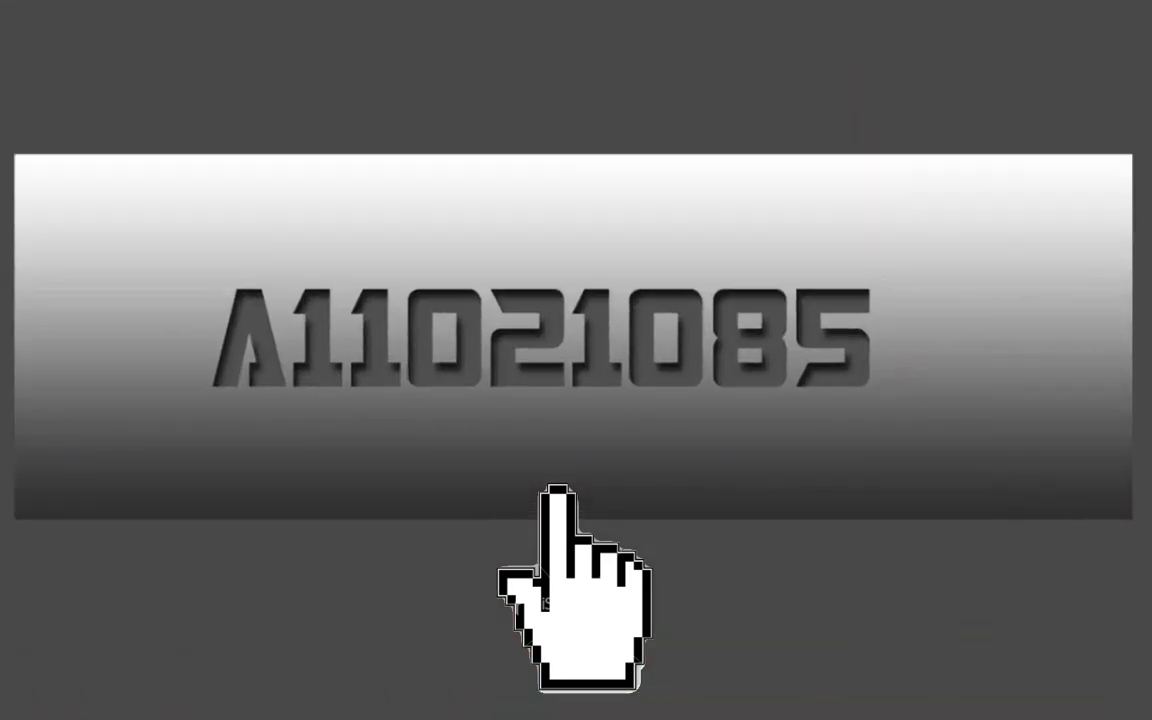
key(F9)
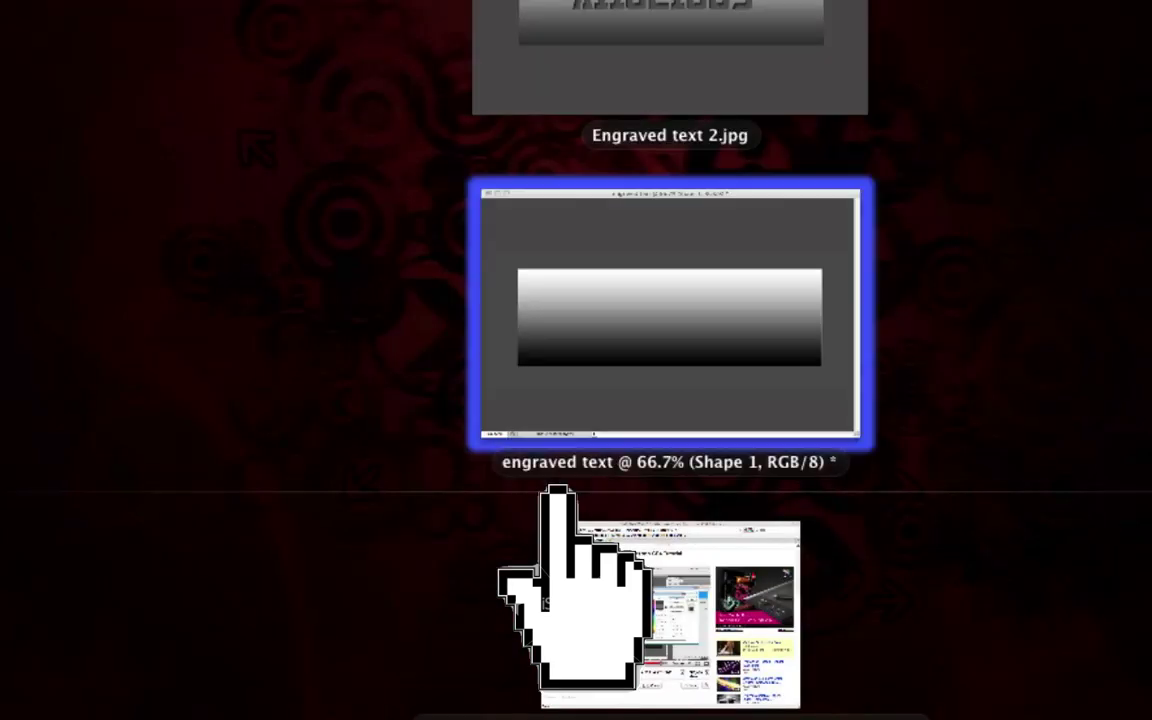
click(557, 487)
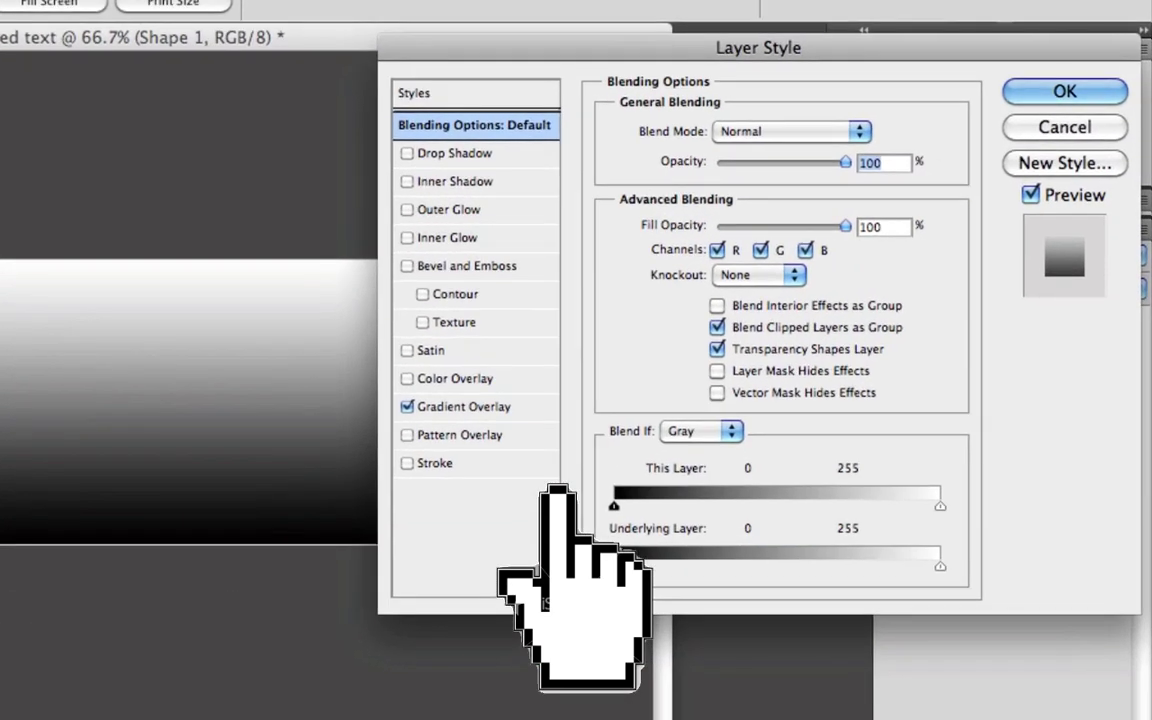
Step: Edit the rectangle's Gradient Overlay and change the gradient's white end stop to gray #a7a7a7
click(464, 407)
click(755, 190)
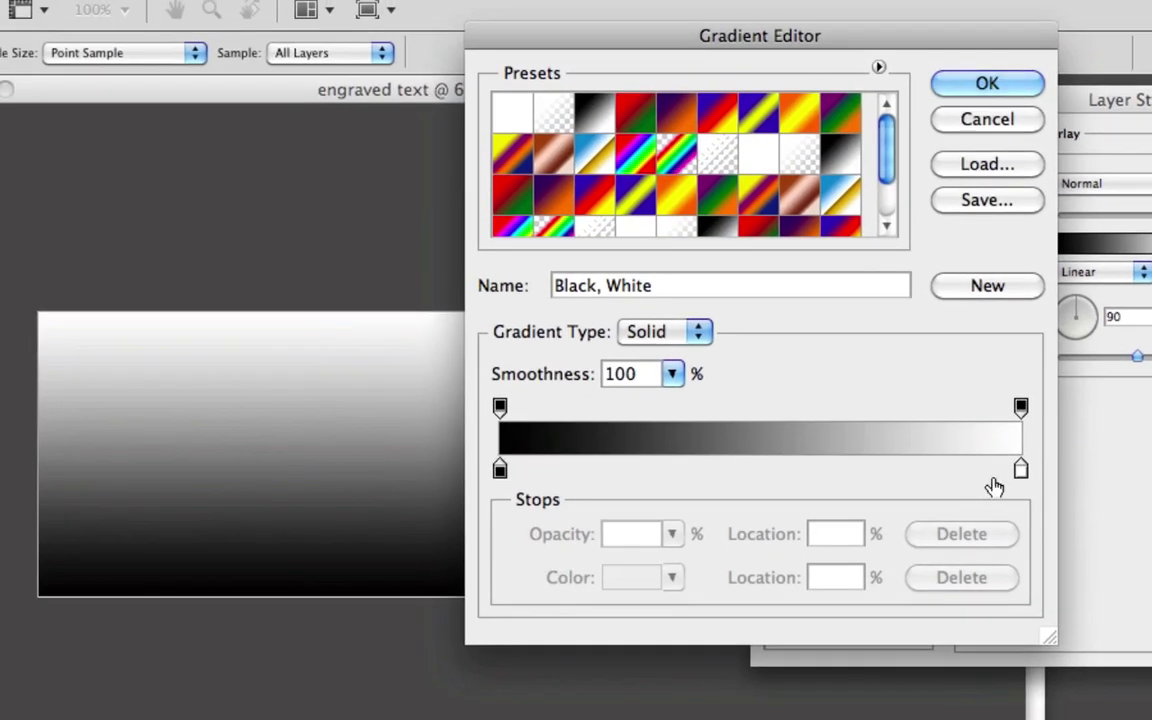
double_click(1021, 469)
drag(170, 438, 98, 417)
click(690, 192)
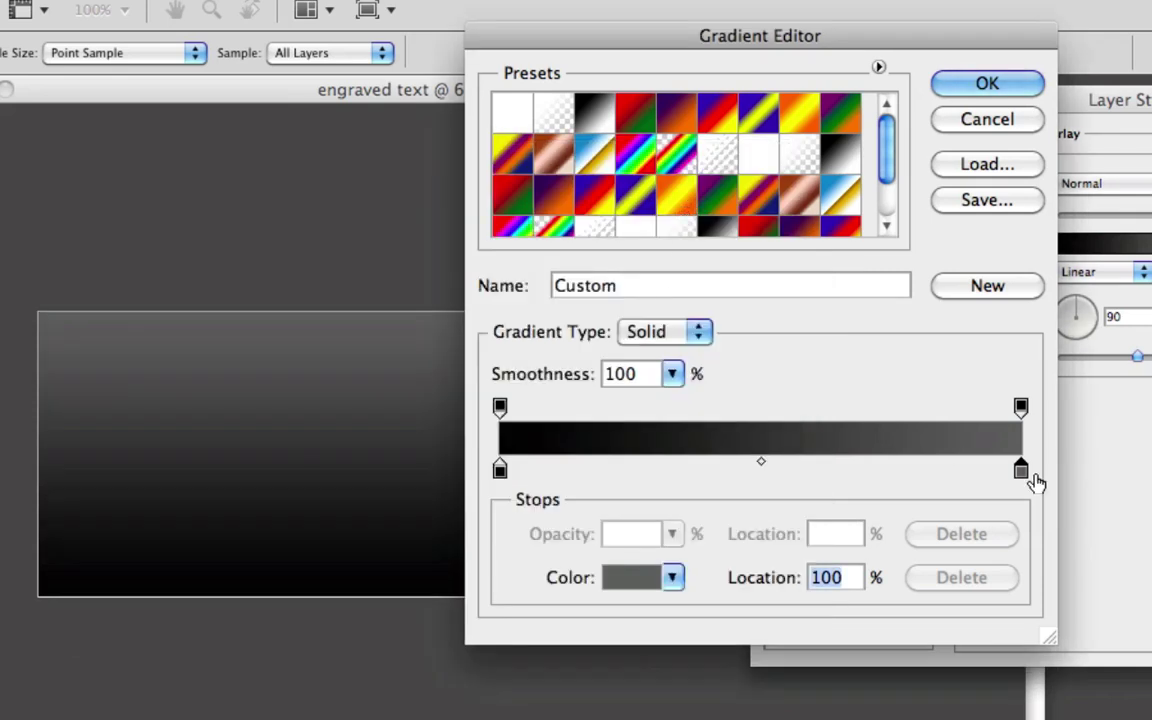
double_click(1022, 472)
click(97, 251)
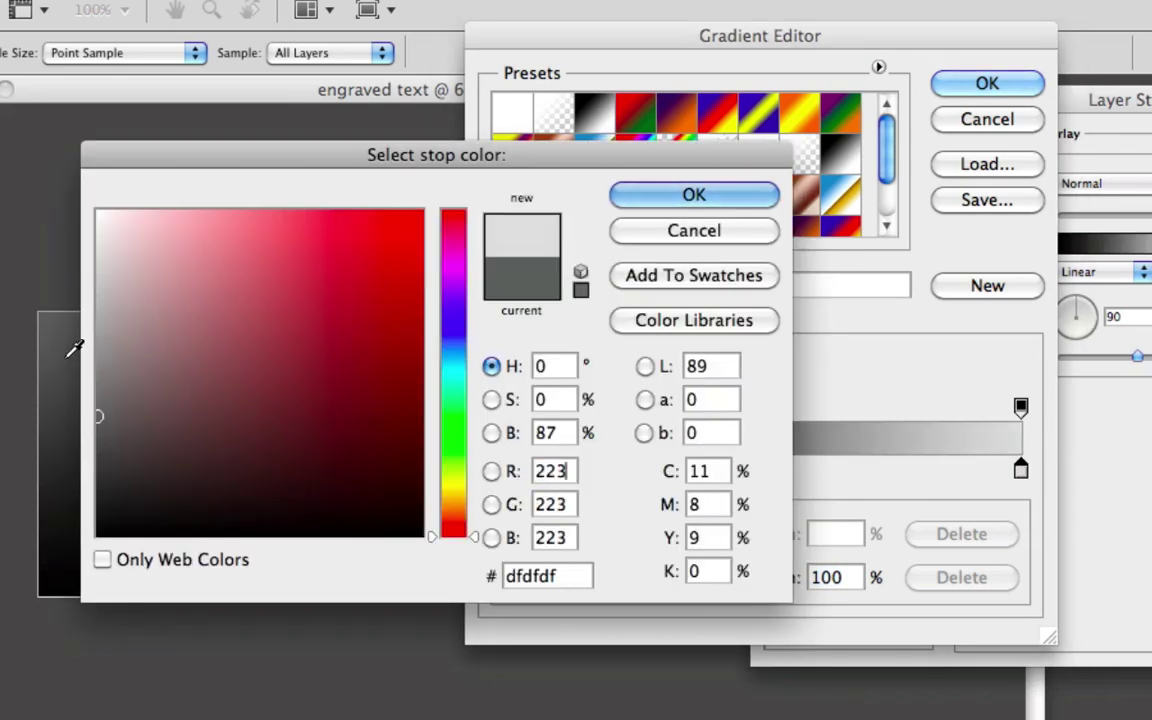
drag(98, 360, 98, 323)
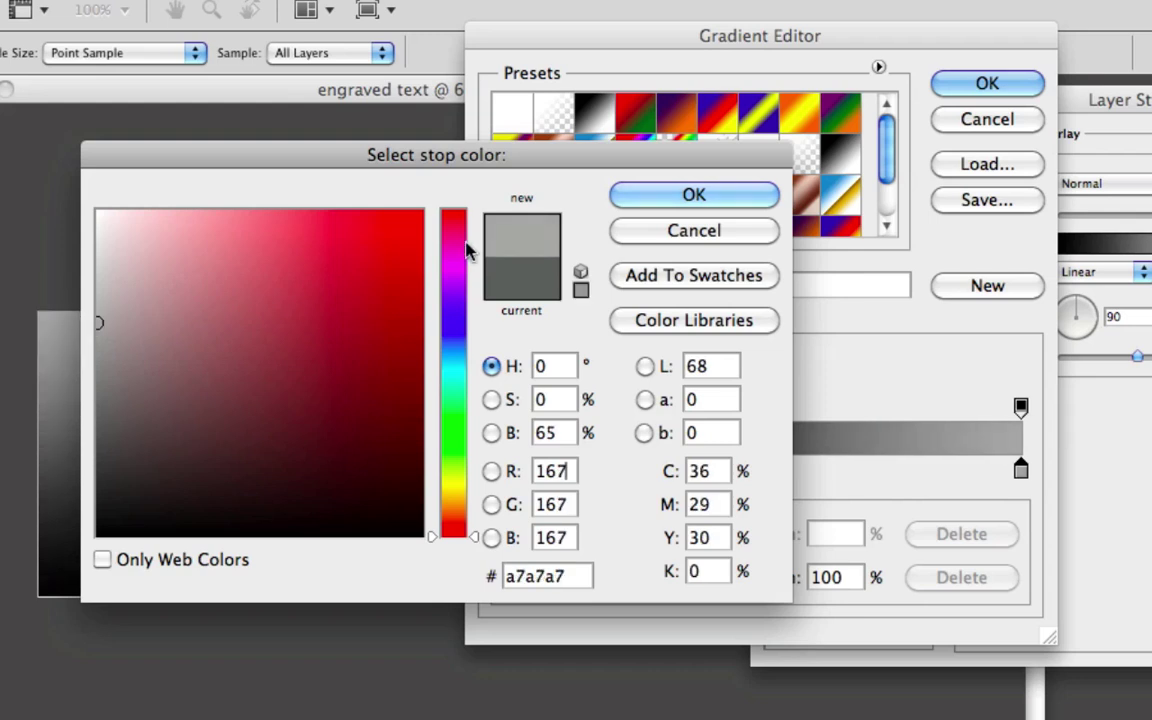
click(643, 195)
Step: Change the black start stop of the rectangle's gradient to dark gray #68686a
click(498, 470)
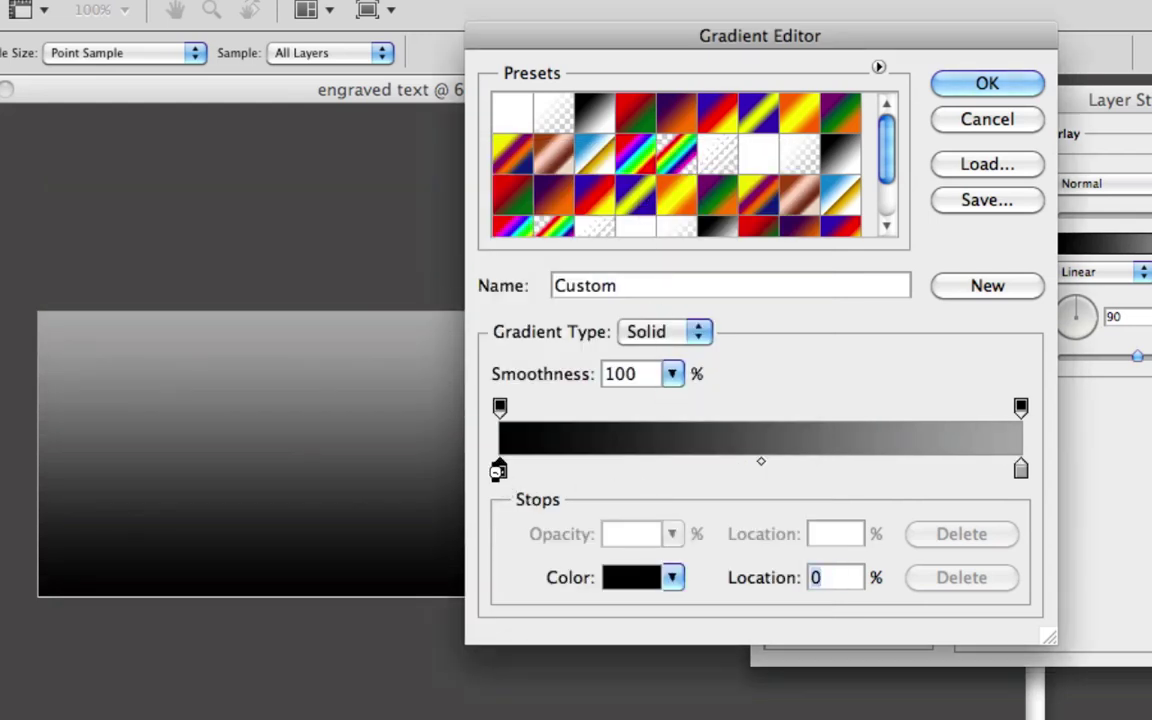
double_click(498, 470)
mouse_move(139, 360)
mouse_down()
mouse_move(74, 327)
mouse_move(97, 337)
mouse_move(108, 399)
mouse_up()
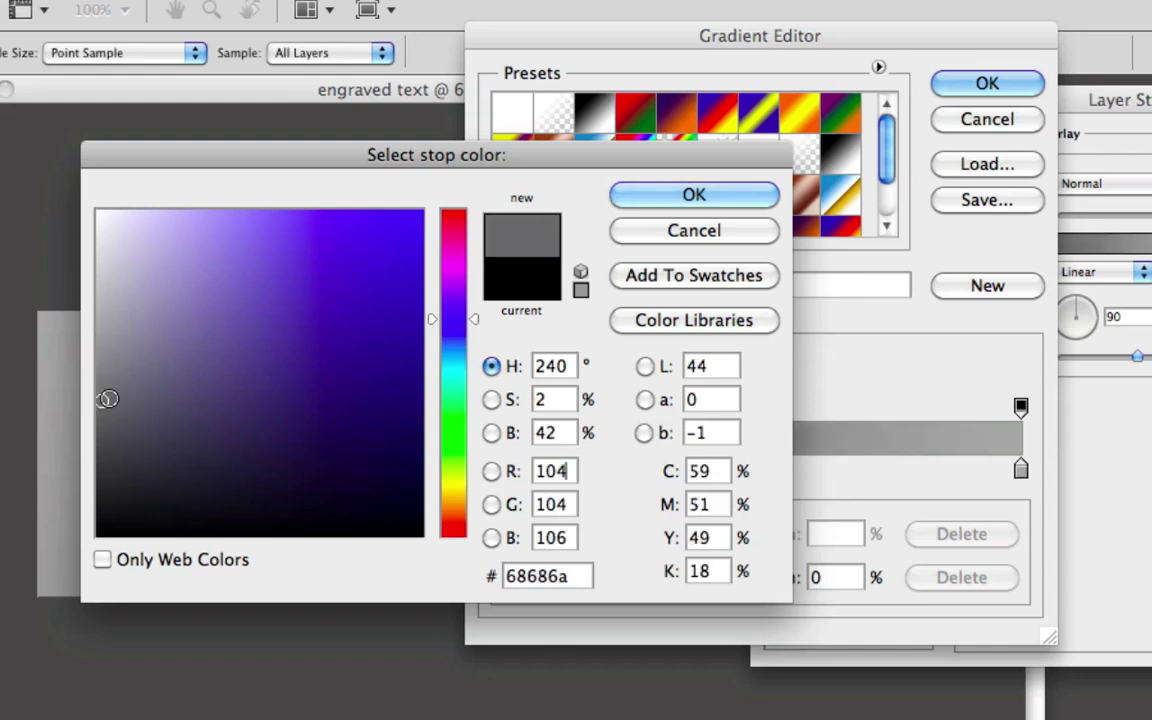
click(691, 193)
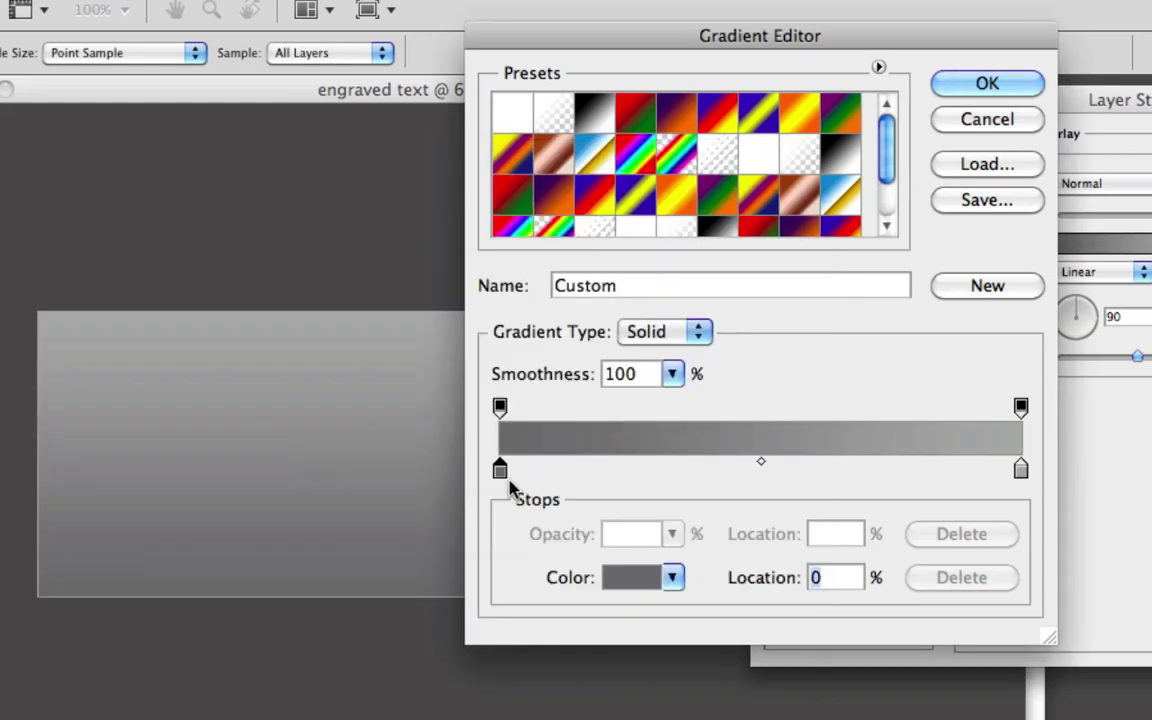
Step: Add a white color stop to the gradient at the 35% location
click(681, 469)
double_click(681, 469)
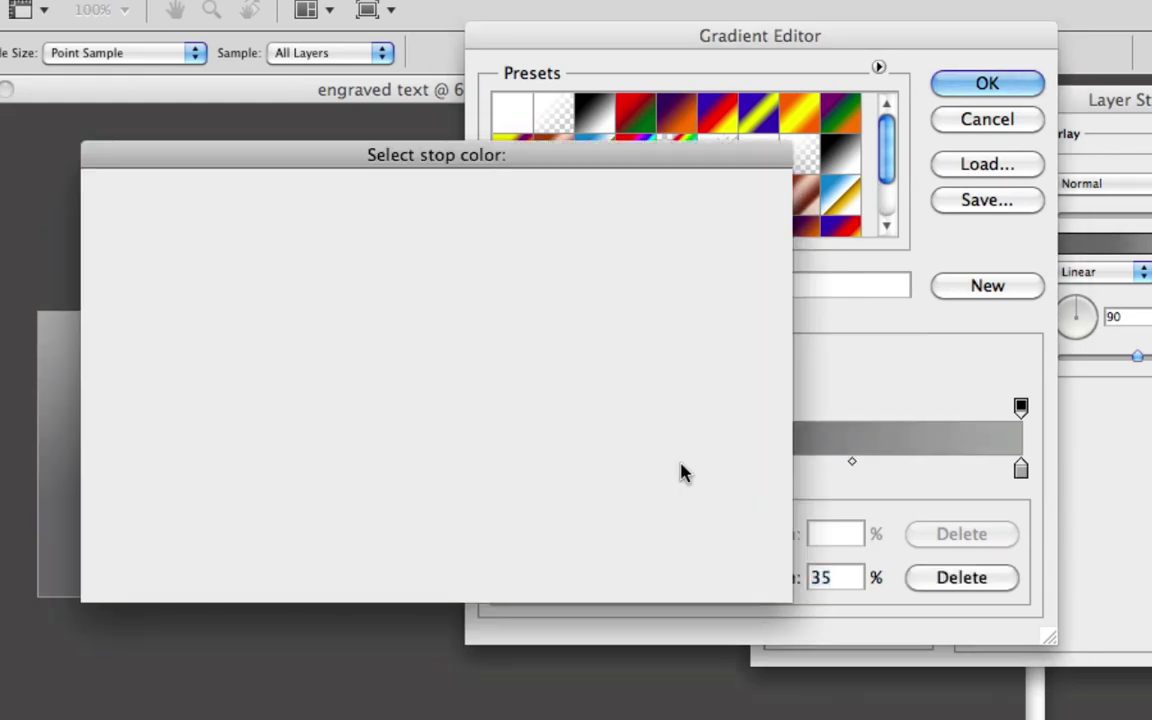
click(98, 213)
click(658, 195)
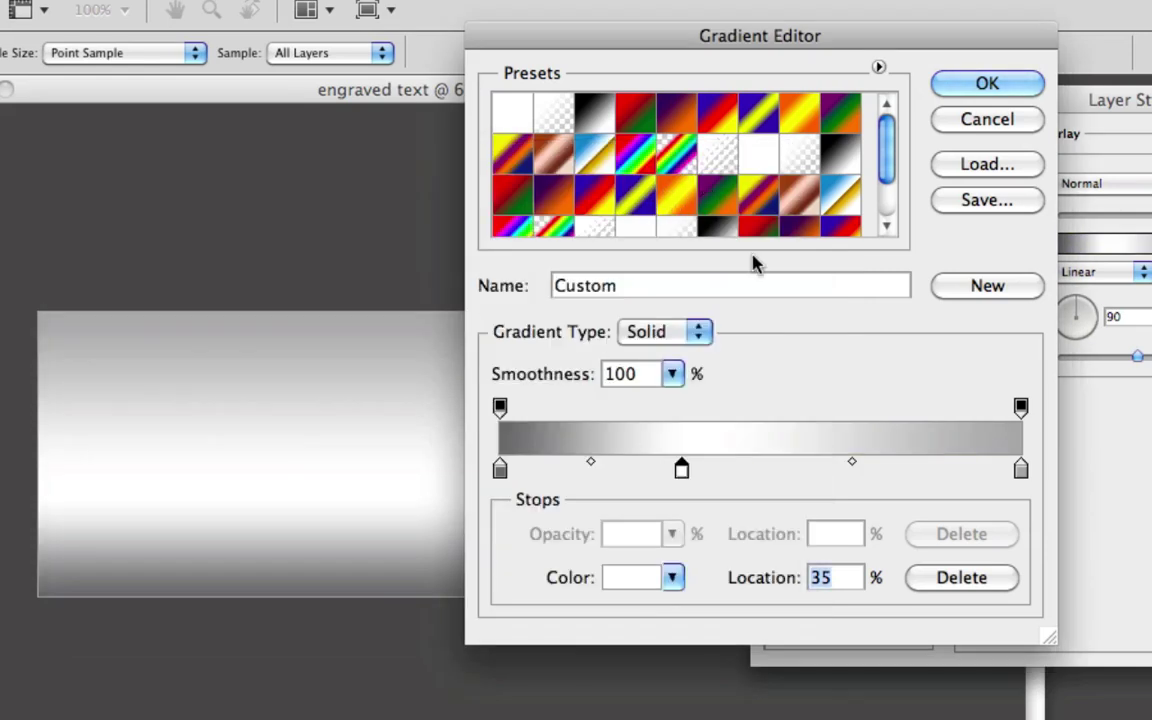
Step: Add another color stop at the 79% location and set its color to gray #747474
click(915, 470)
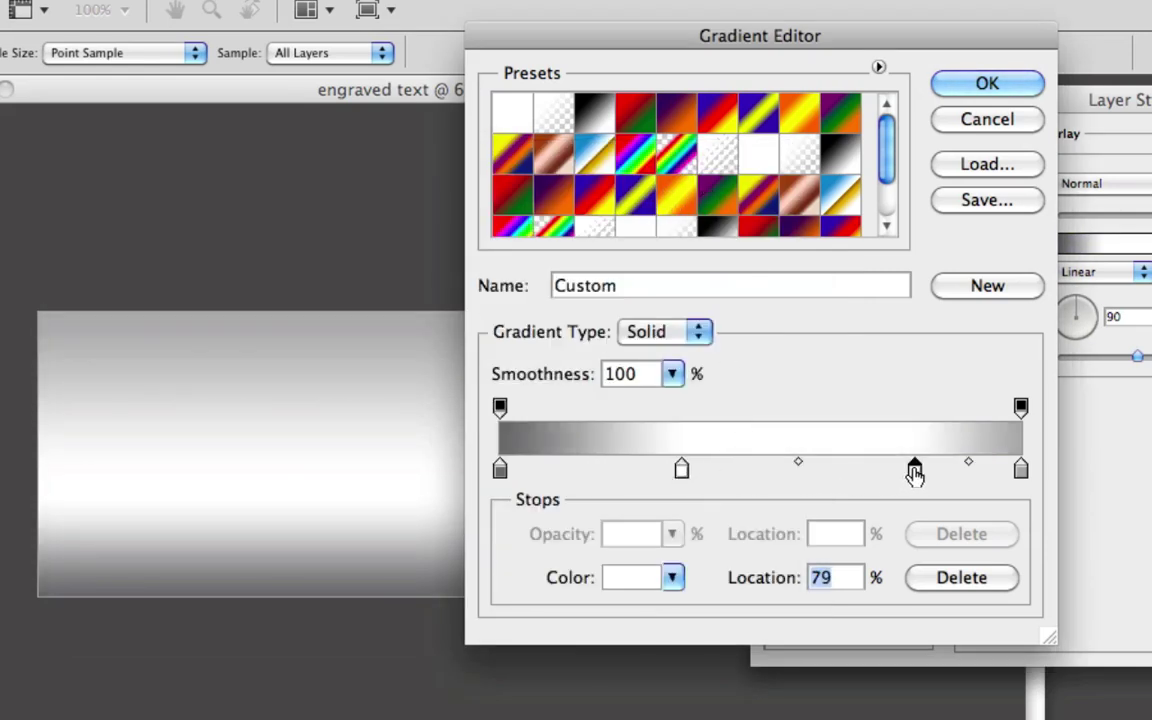
double_click(915, 470)
drag(298, 332, 55, 389)
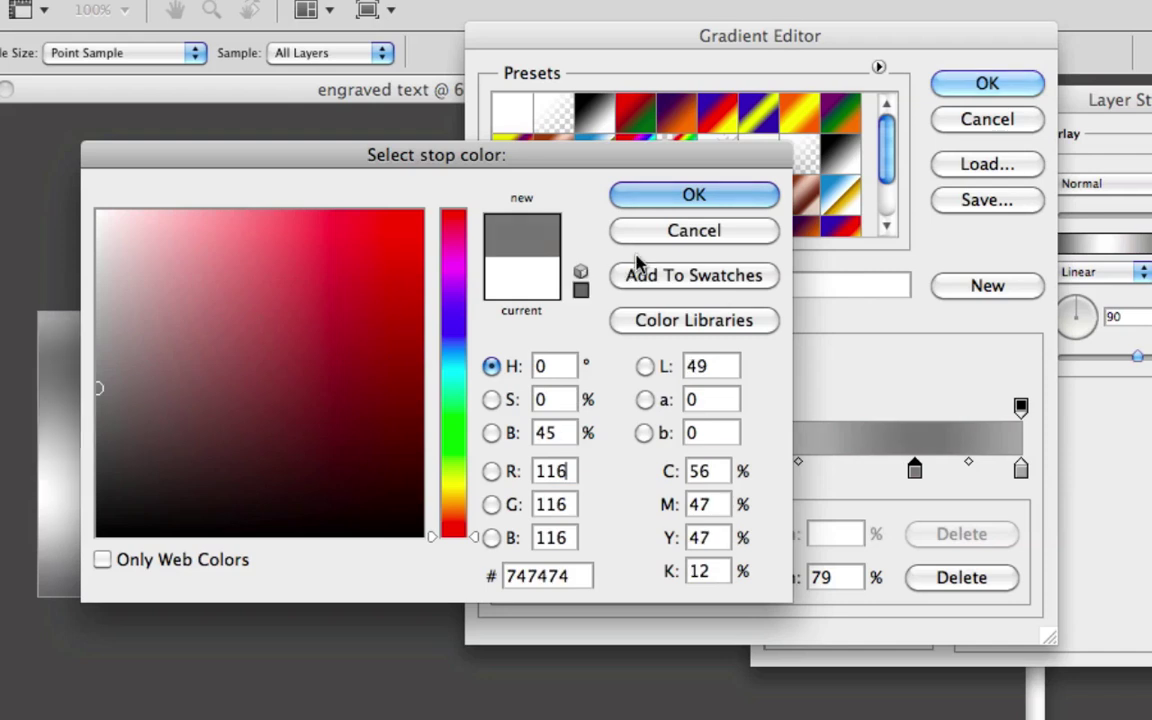
click(663, 198)
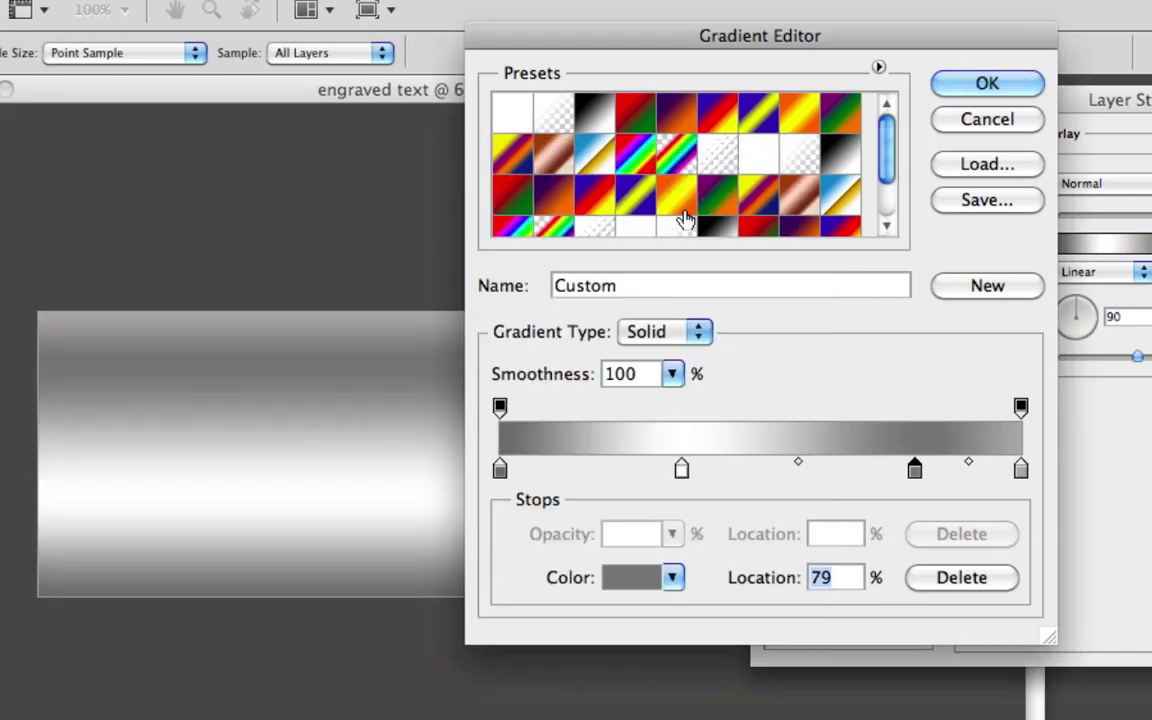
Step: Add gray #747474 color stops on either side of the white stop, at the 17% and 52% locations
click(551, 470)
drag(551, 470, 590, 476)
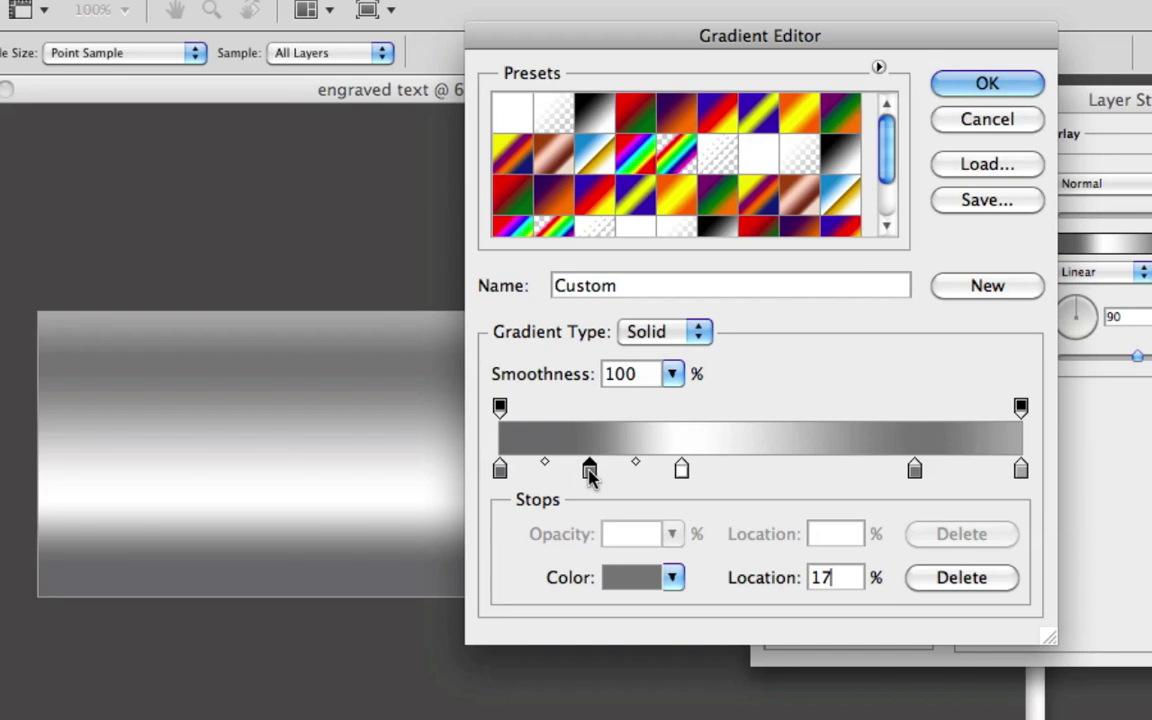
click(771, 470)
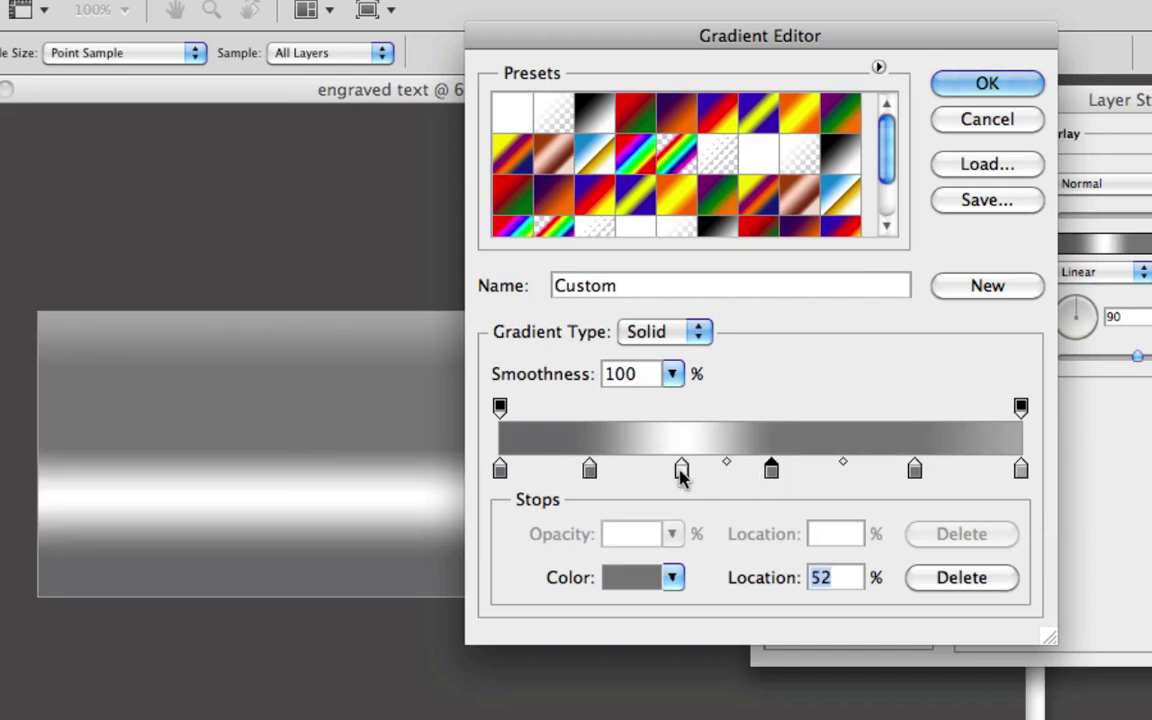
Step: Shift the 52% gray stop close to the 79% stop, move the white stop to 49%, and apply the gradient overlay
drag(683, 477, 859, 480)
drag(707, 478, 753, 472)
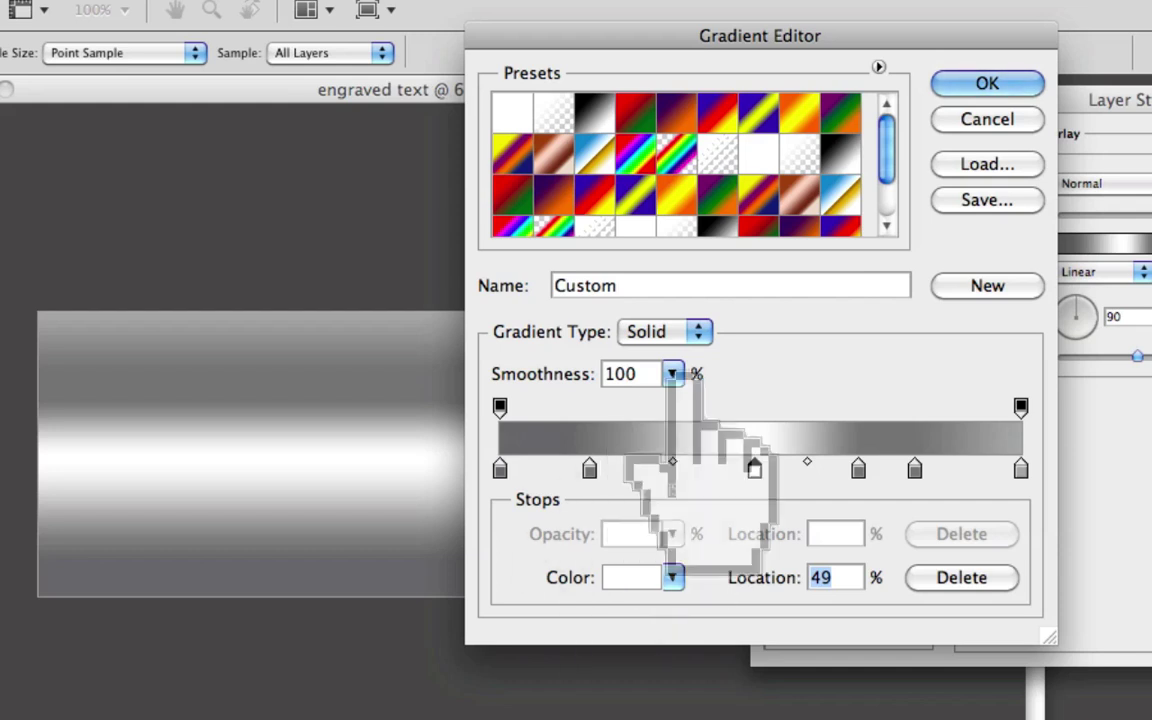
click(992, 80)
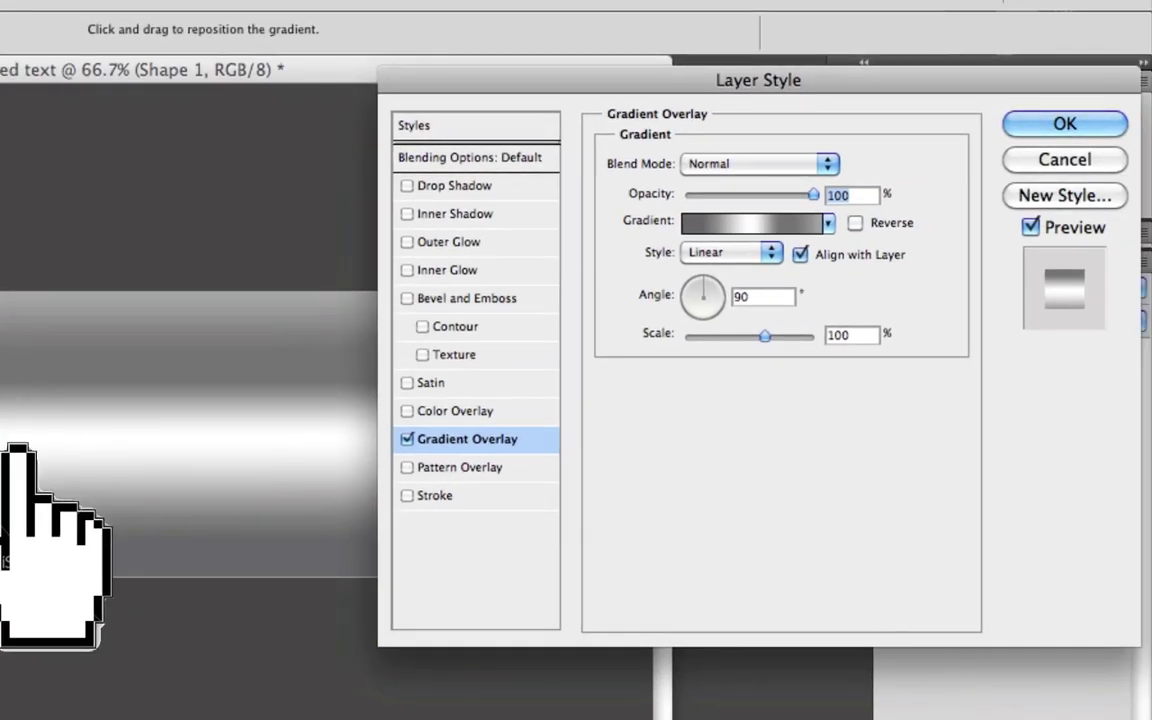
key(Return)
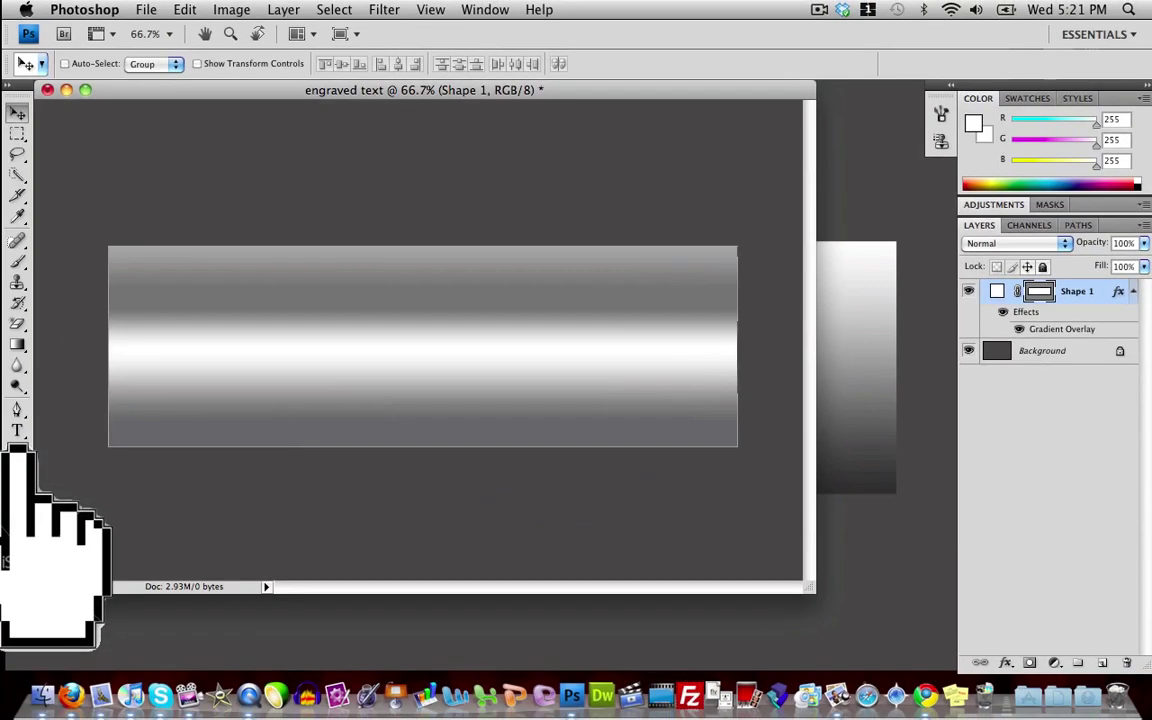
Step: Create a new layer and enter the text A11021085 on the plate in white 120 pt Transformers type
key(super+alt+shift+n)
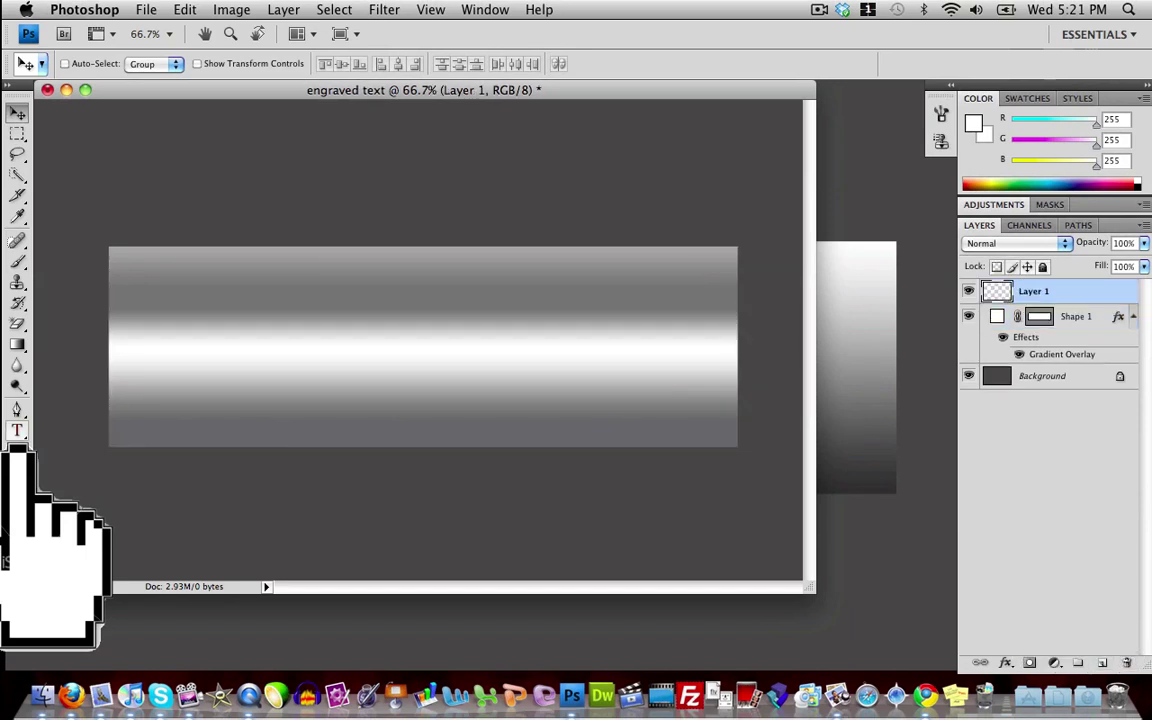
click(17, 434)
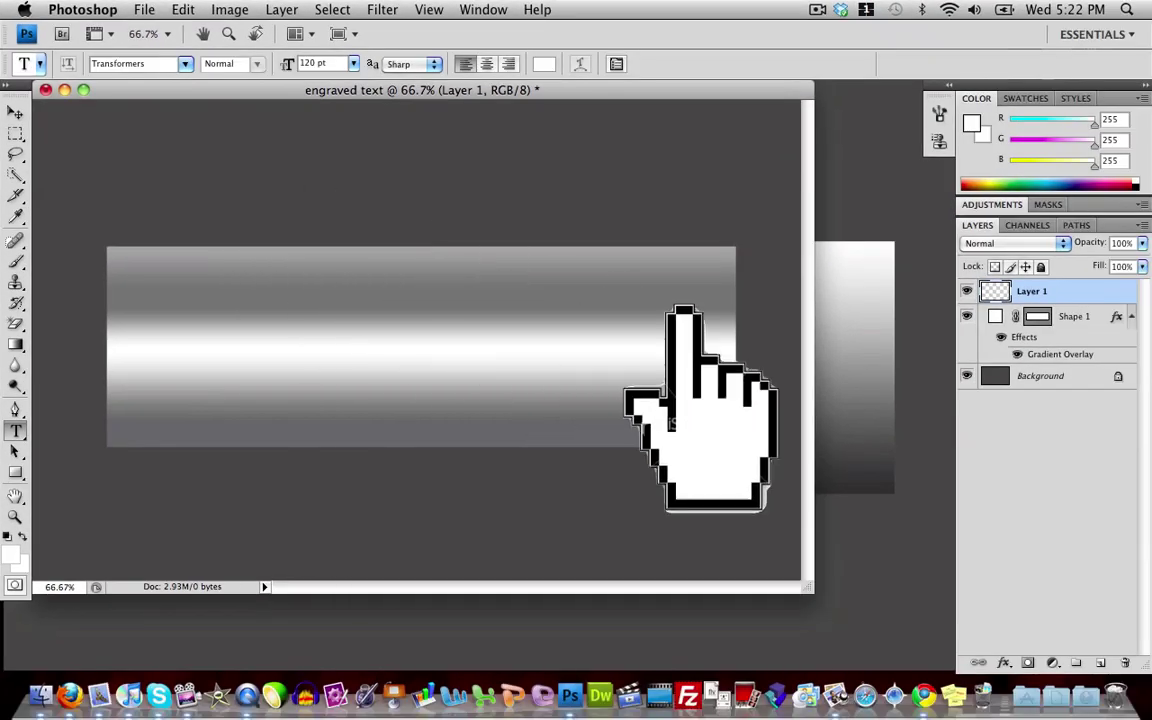
text(A)
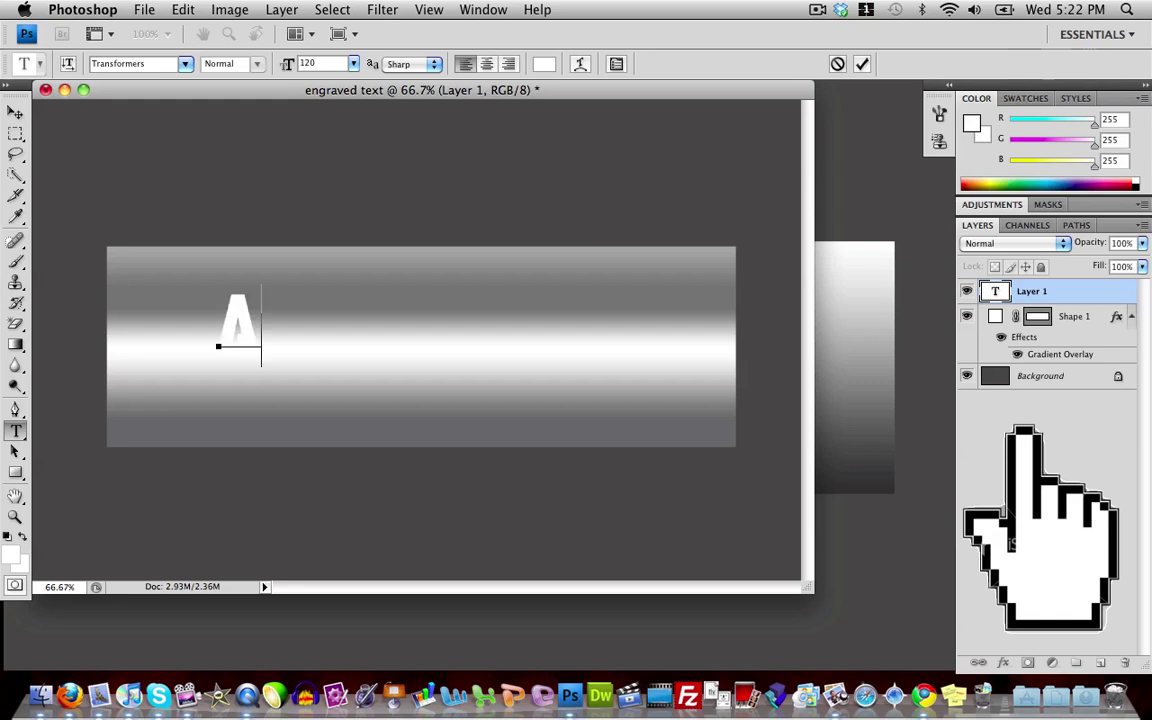
text(11021085)
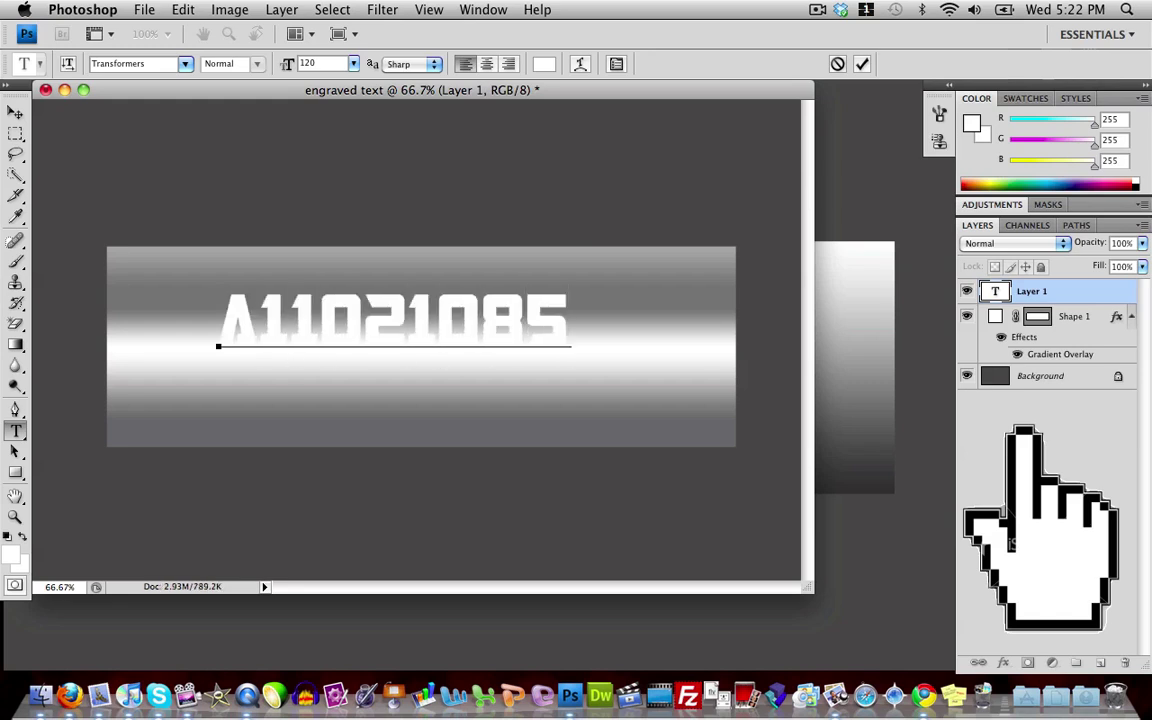
key(super+Return)
Step: Move the A11021085 text to the middle of the gradient plate and nudge its vertical position
key(v)
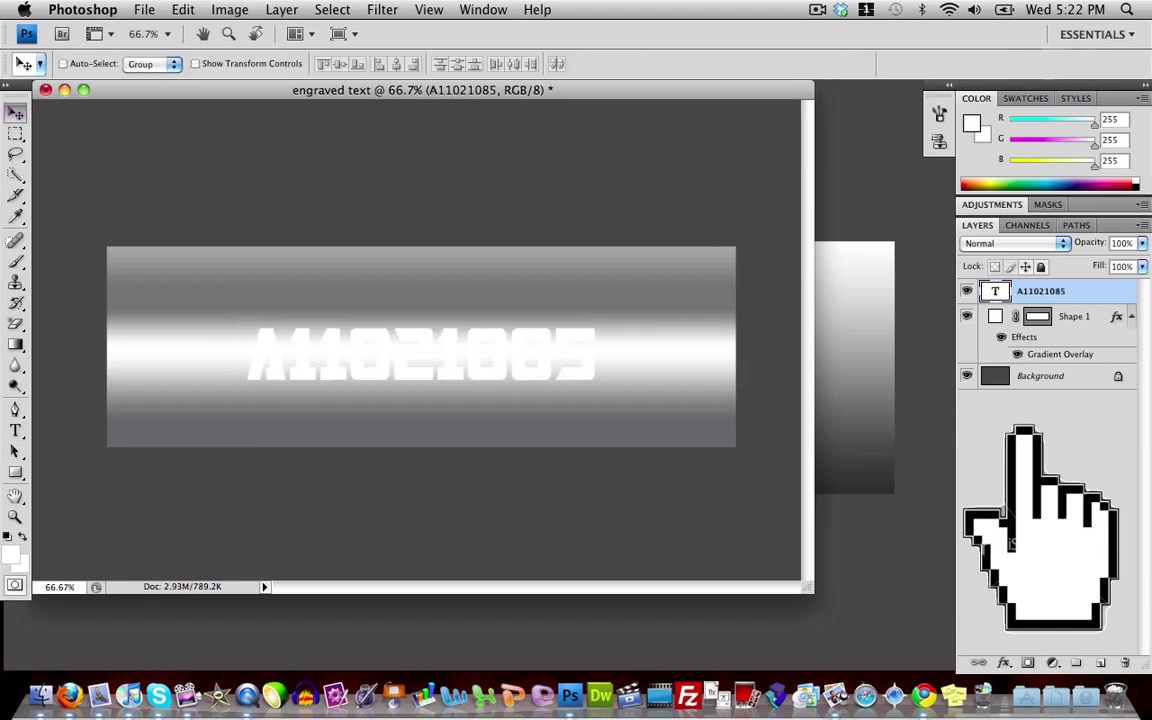
key(Down)
key(Down)
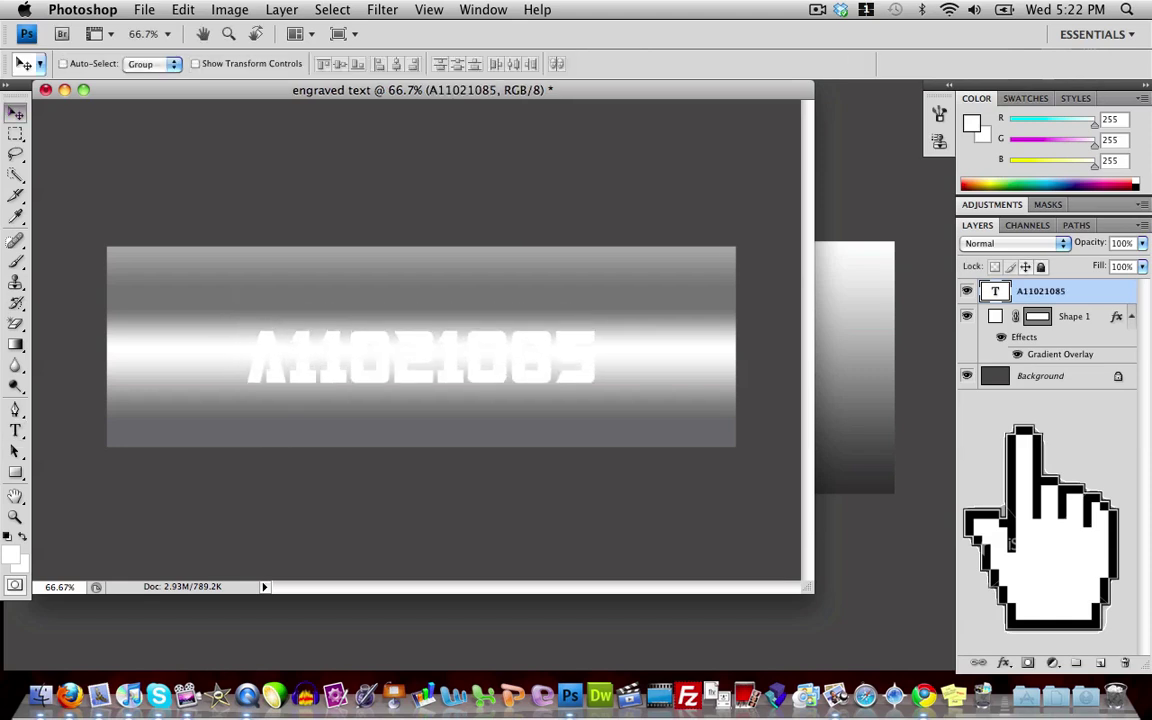
key(Up)
key(shift+Up)
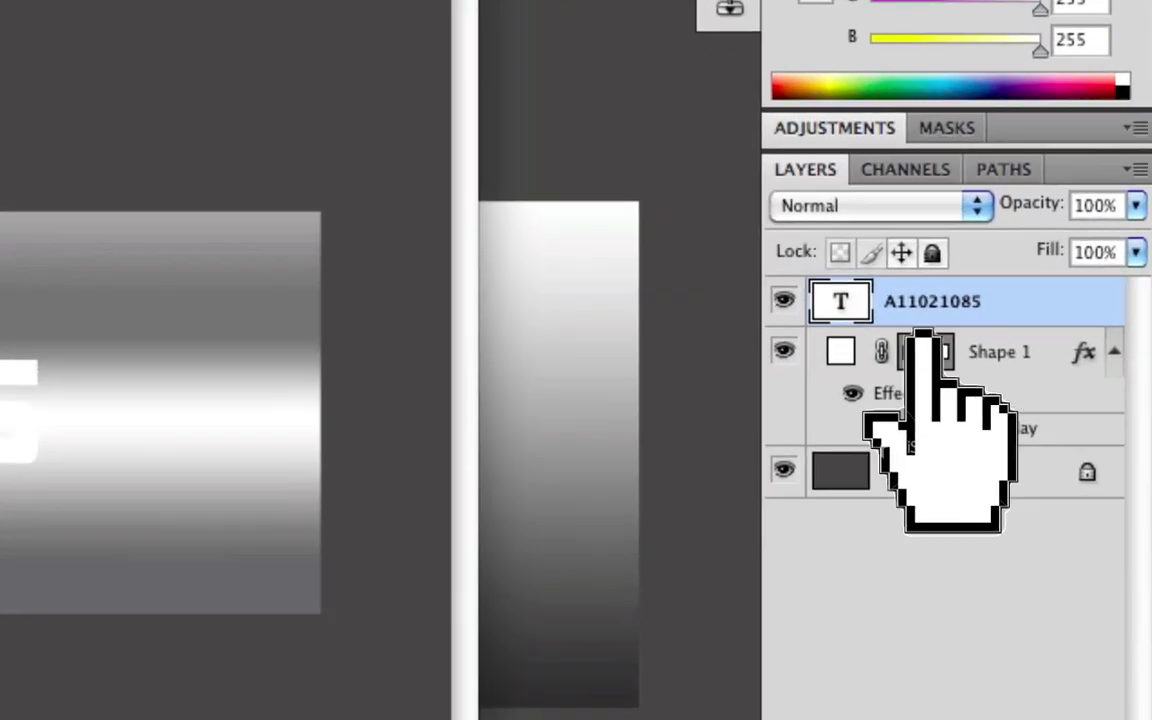
Step: Add a Color Overlay layer style to the A11021085 text with a dark gray color
right_click(1031, 310)
click(880, 145)
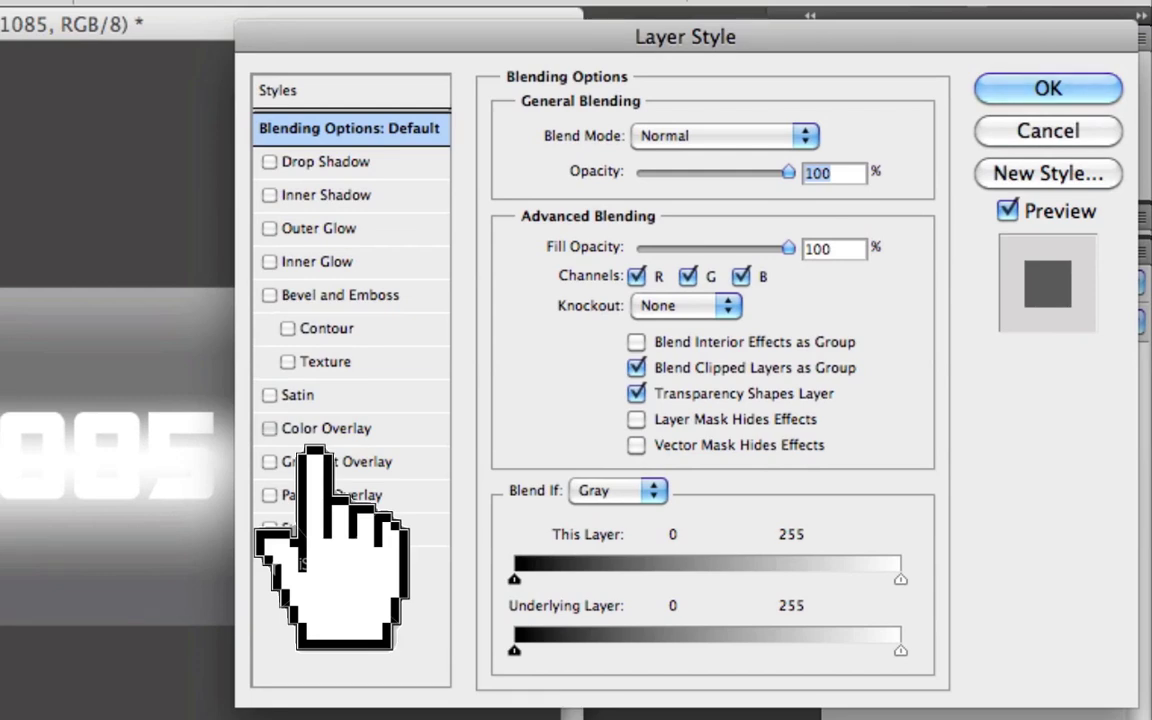
click(315, 432)
click(813, 138)
drag(118, 332, 83, 338)
click(520, 182)
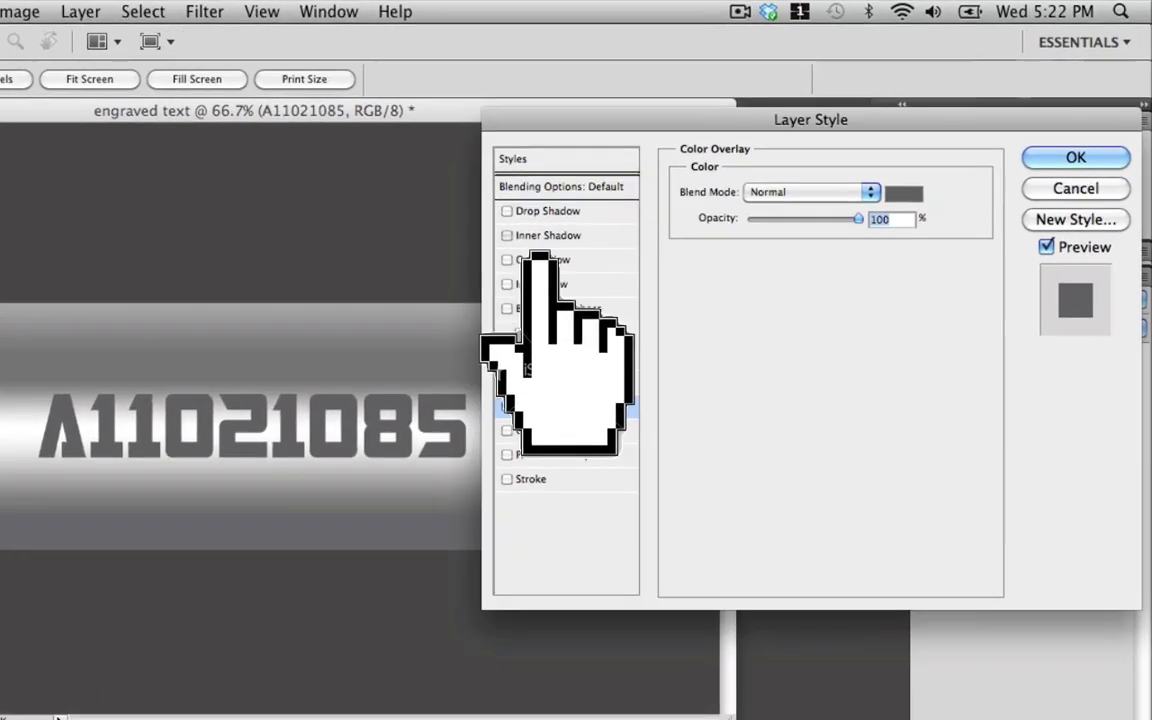
Step: Add an Inner Shadow to the text with distance 9 px, choke 7% and size 8 px, and apply the layer style
click(540, 245)
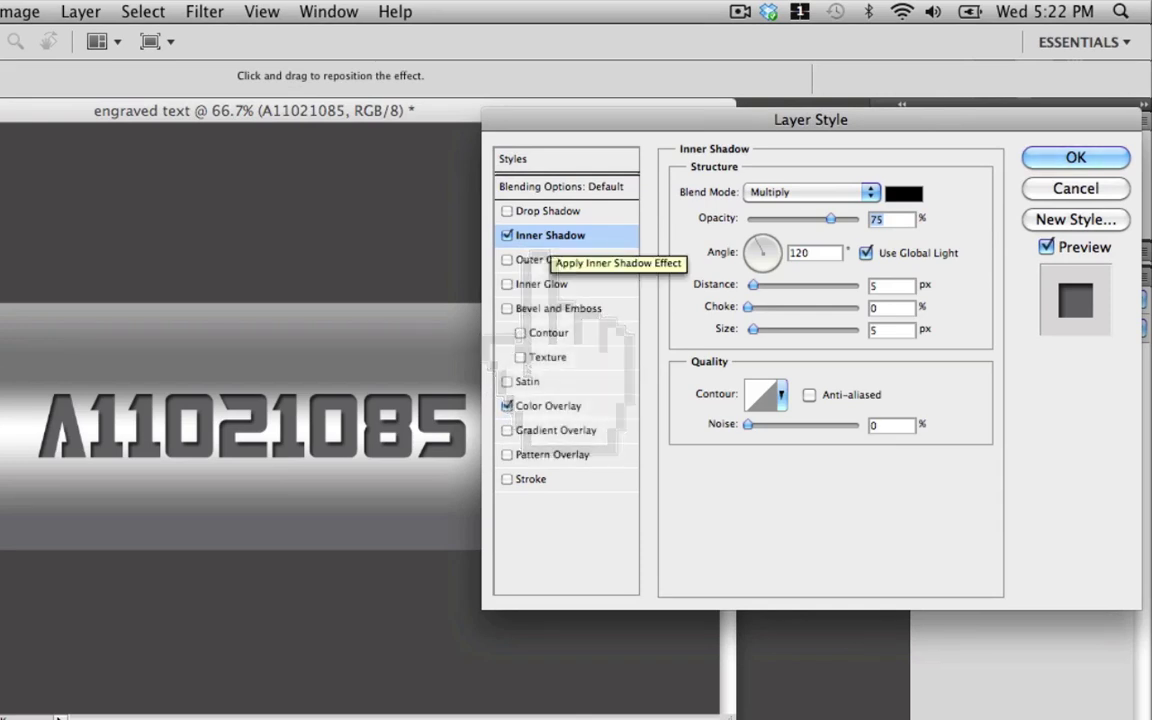
drag(754, 286, 756, 314)
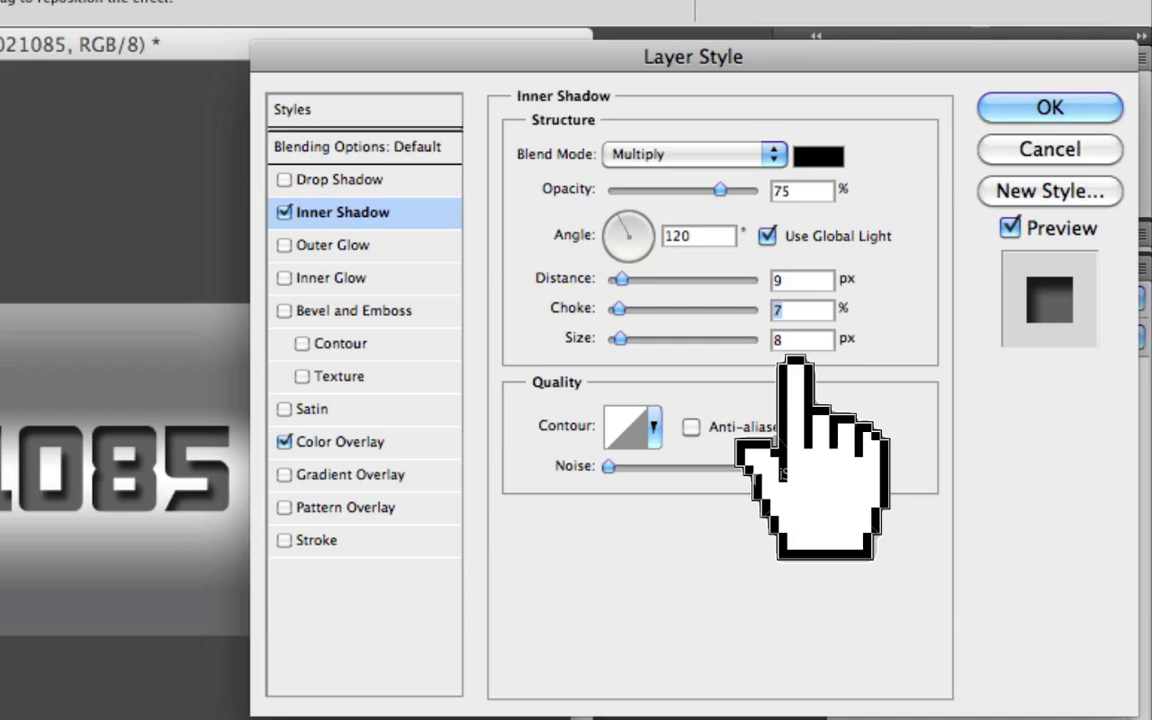
click(1038, 118)
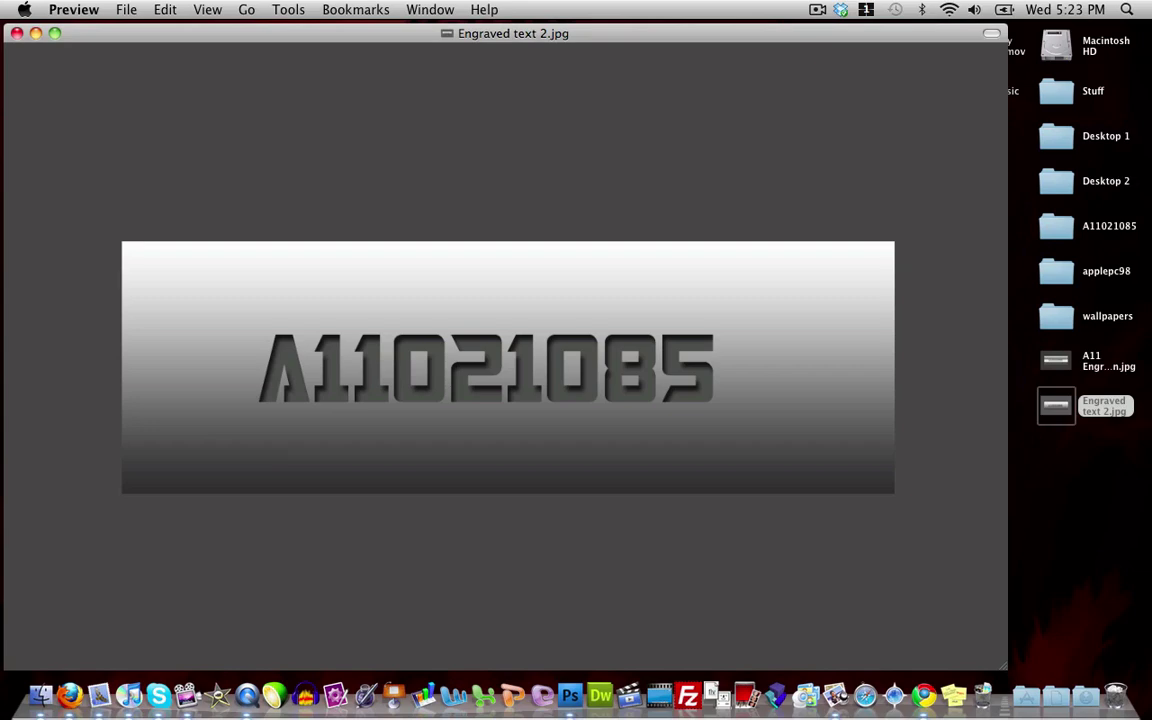
Step: Compare the engraved text document in Photoshop with the reference image Engraved text 2.jpg in Preview
key(F9)
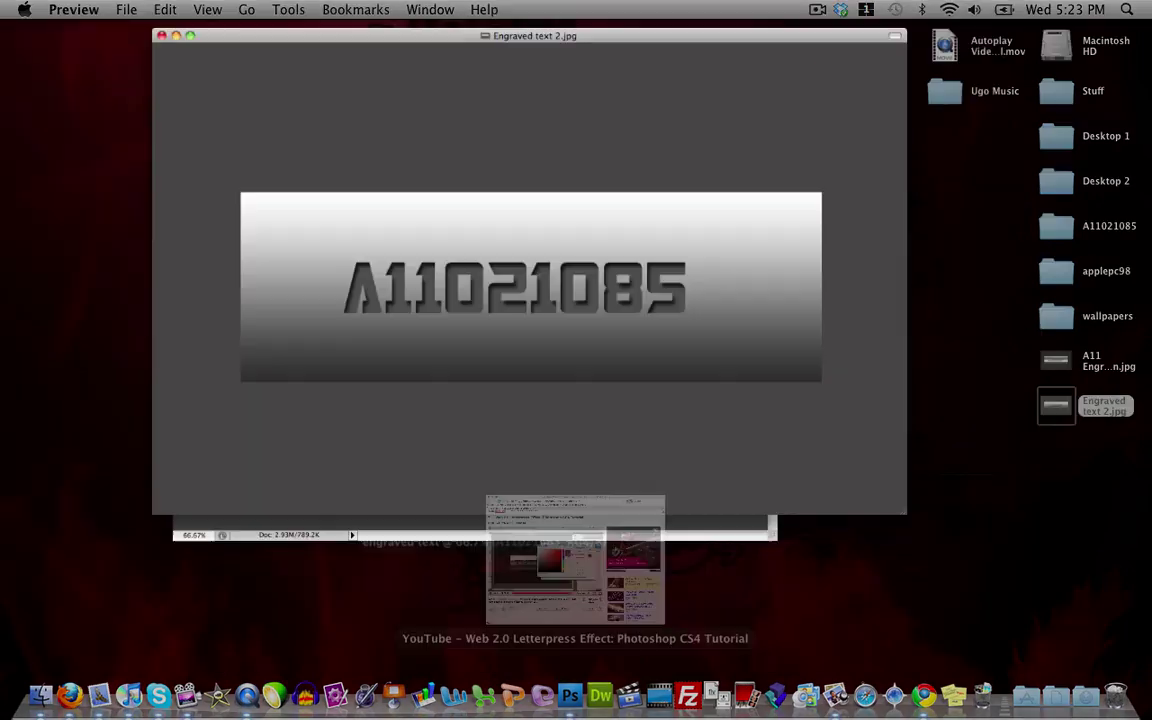
click(576, 350)
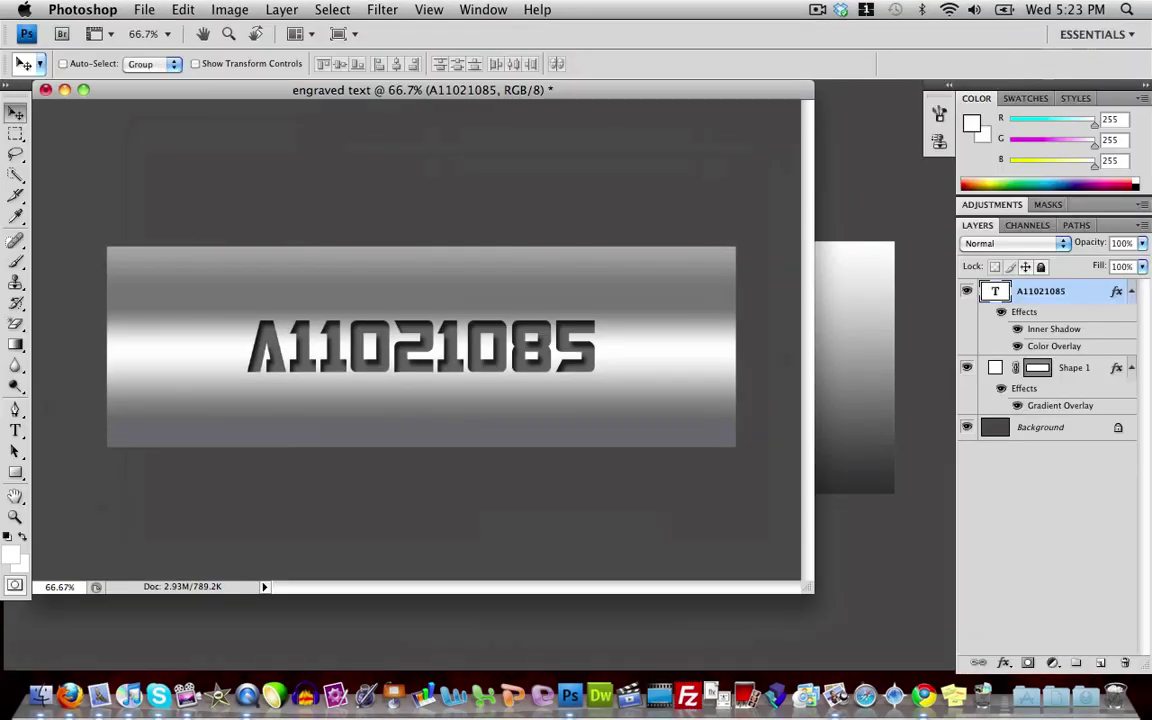
click(144, 9)
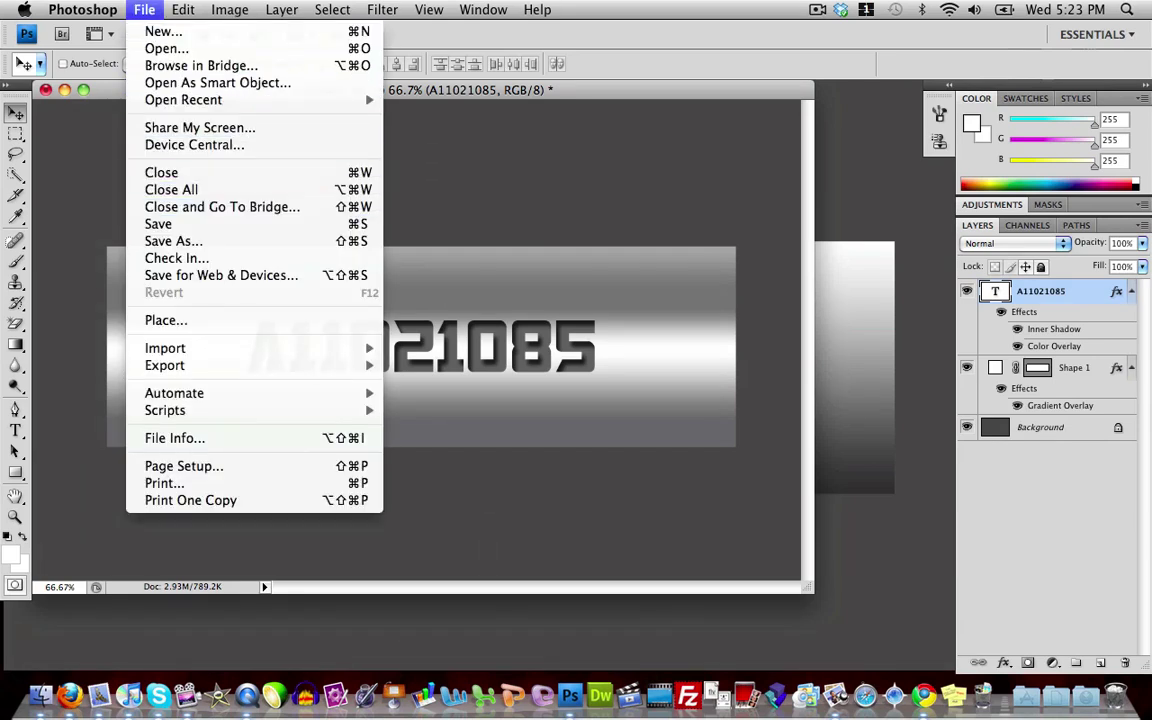
key(Escape)
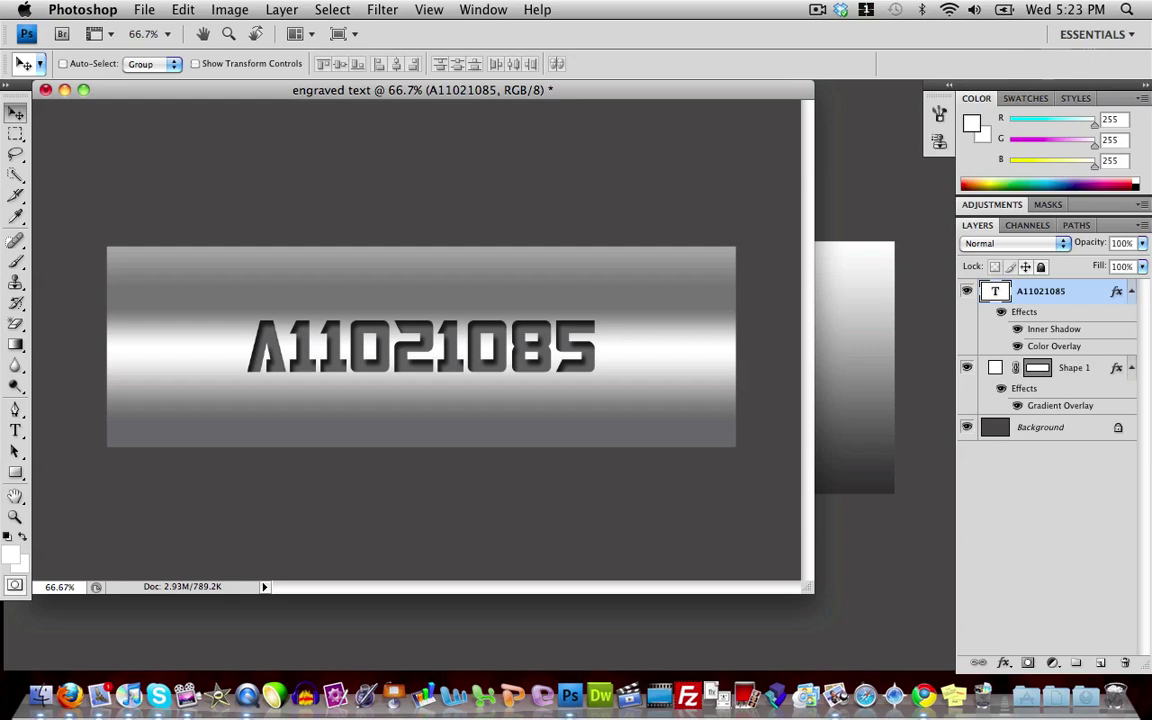
key(super+Tab)
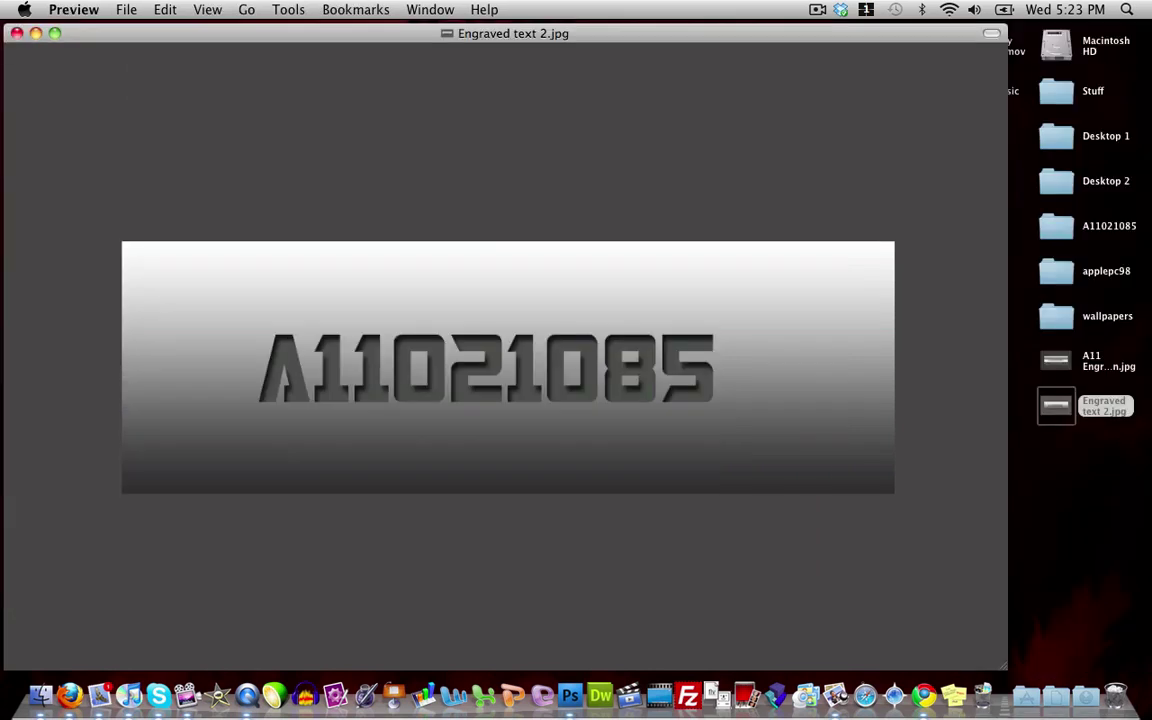